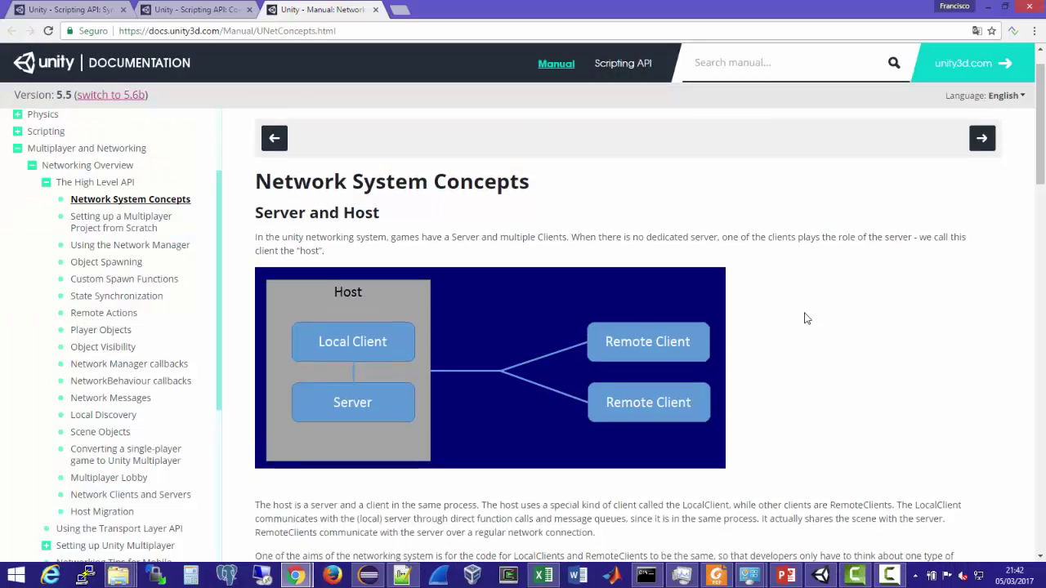
- Scroll the Network System Concepts page to review the host, server and remote client roles
scroll(805, 318, "up", 1)
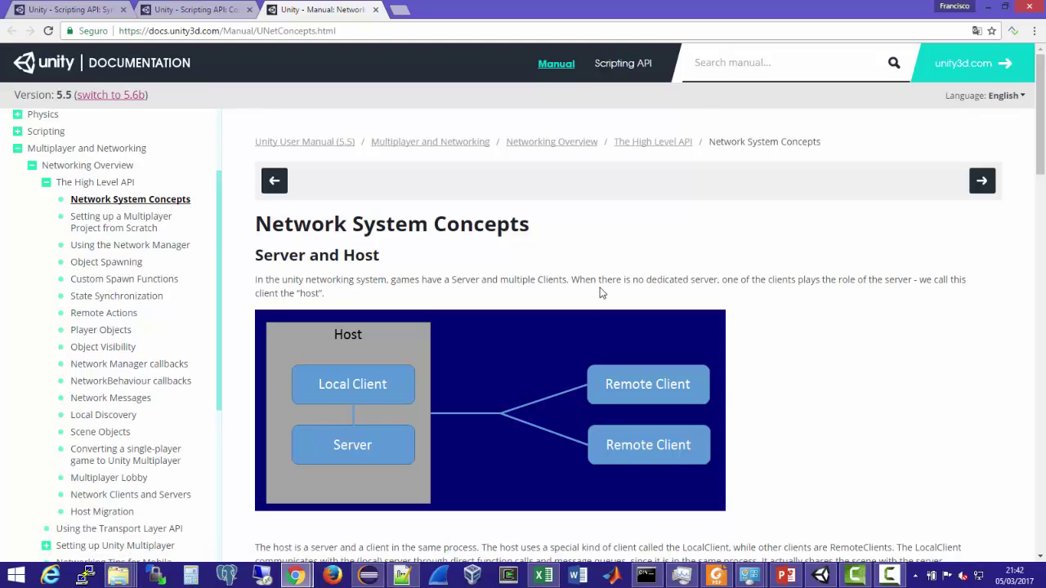
scroll(600, 293, "down", 1)
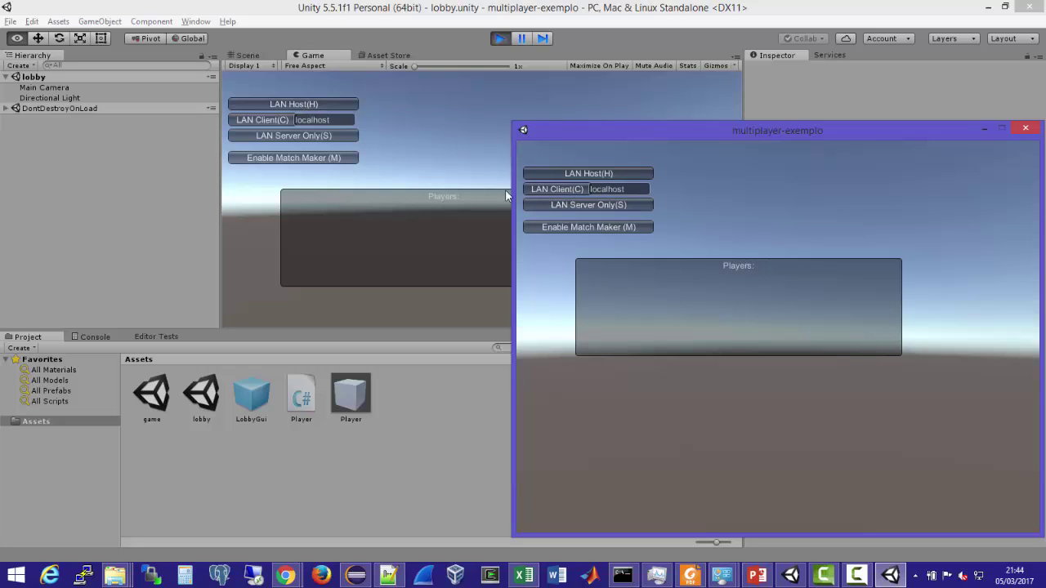
- Host from the editor, join as LAN client from the standalone build, and ready both players
left_click(314, 101)
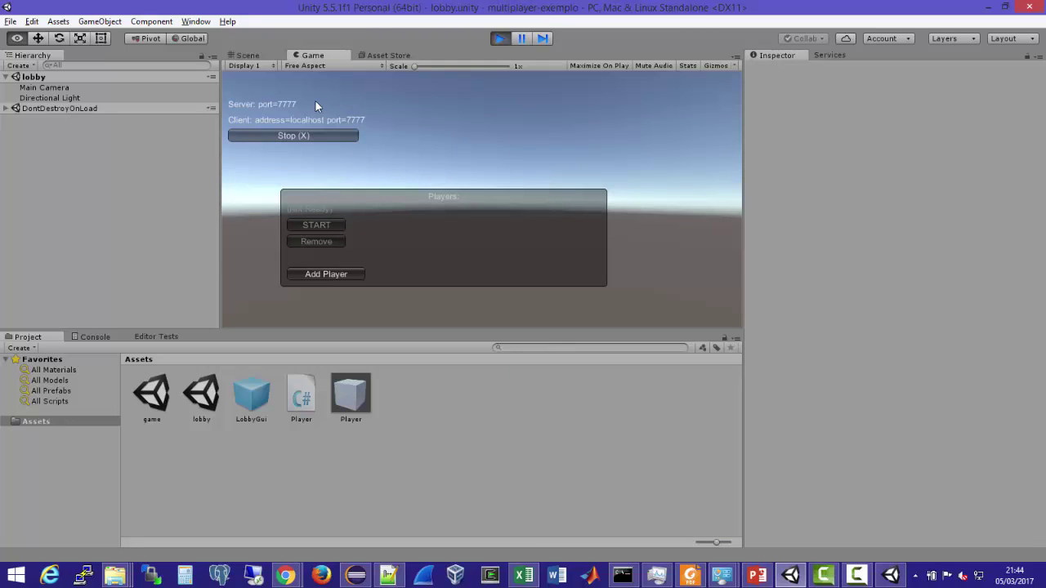
key("alt+Tab")
left_click(560, 192)
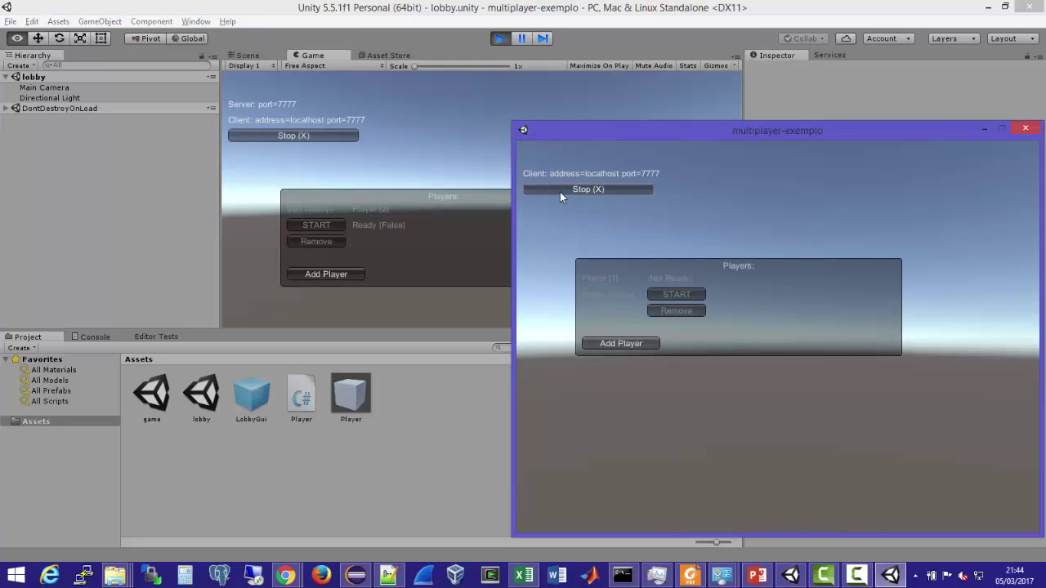
left_click(334, 226)
key("alt+Tab")
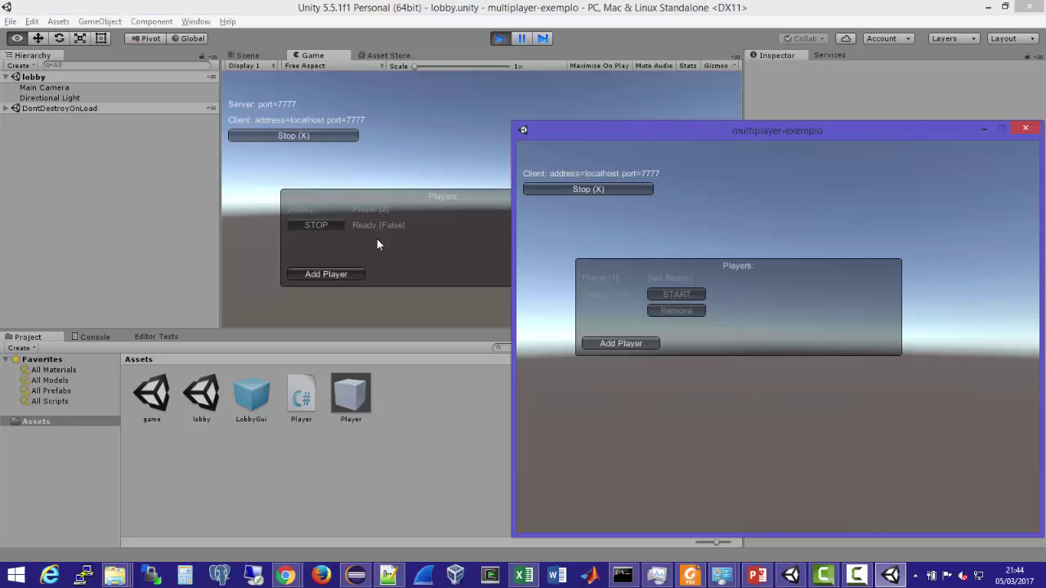
left_click(672, 294)
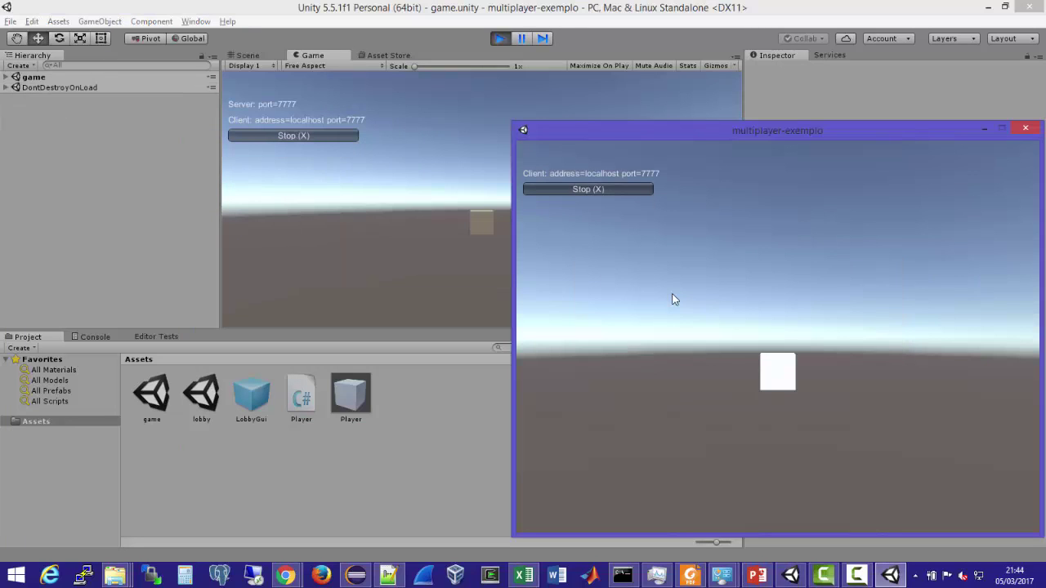
- Move the client's cube left and right around the white cube, then move the host's cube left
key("Left")
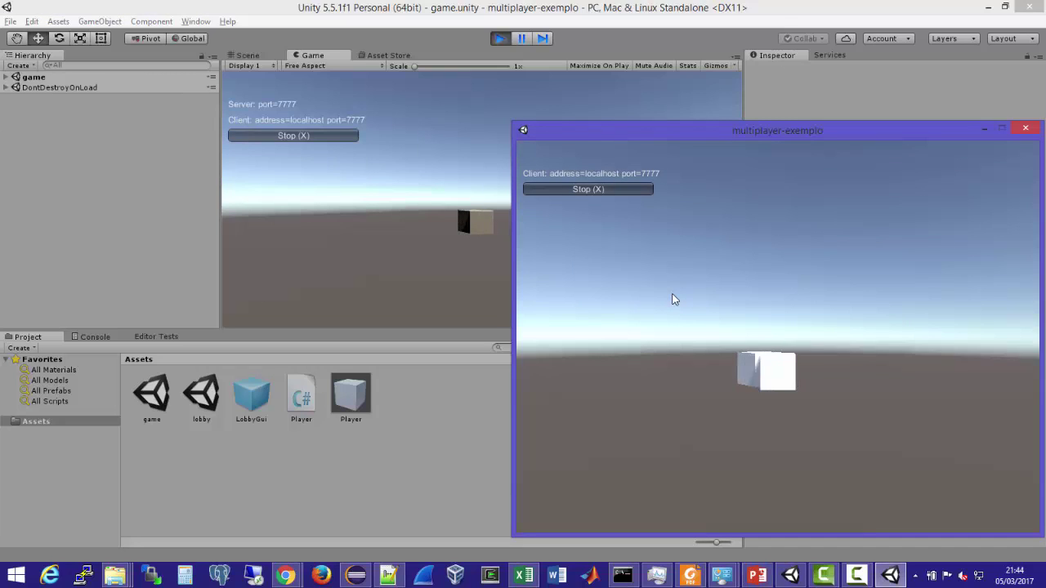
key("Right")
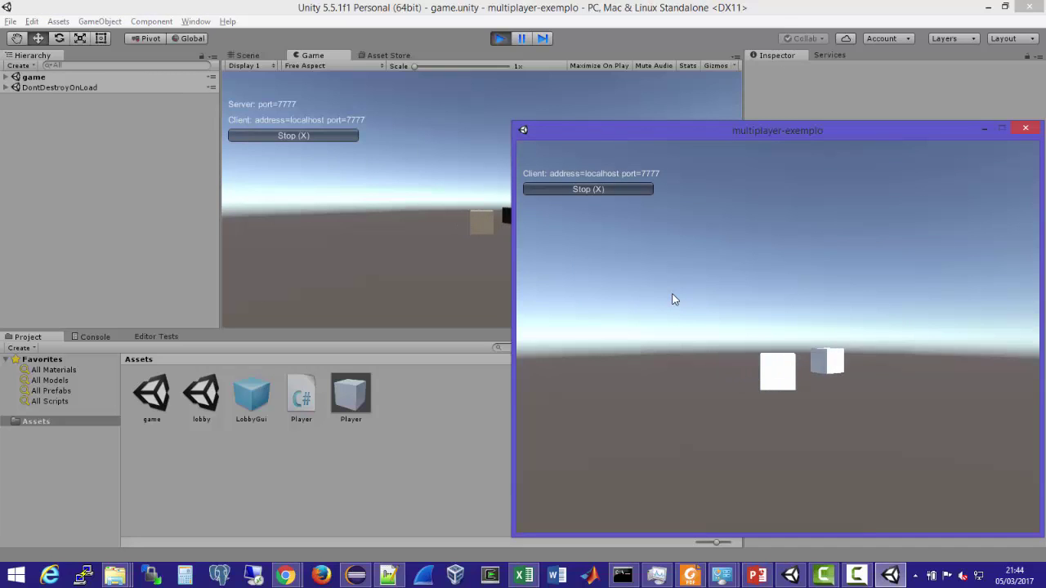
key("Left")
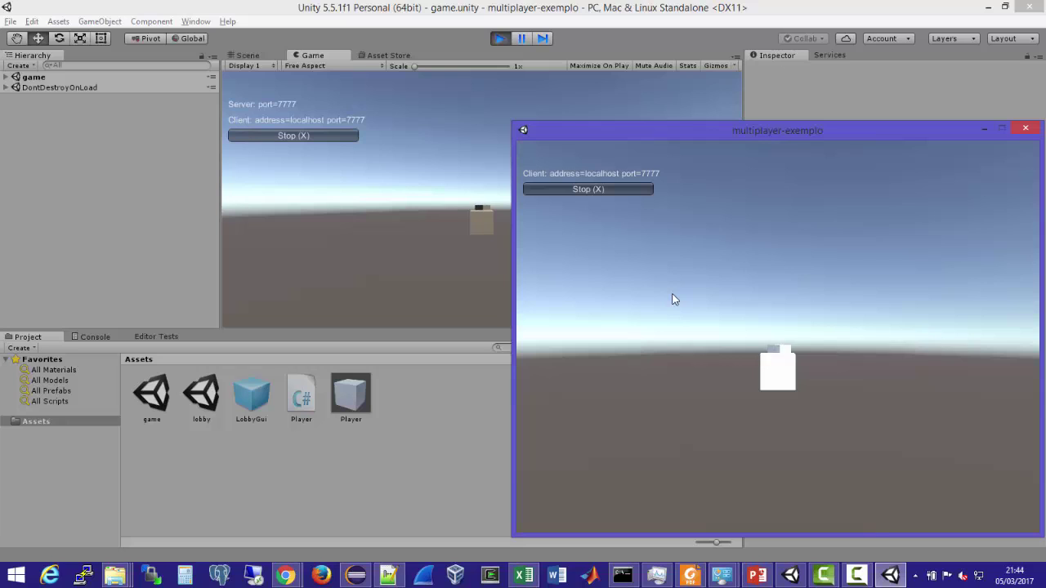
key("Left")
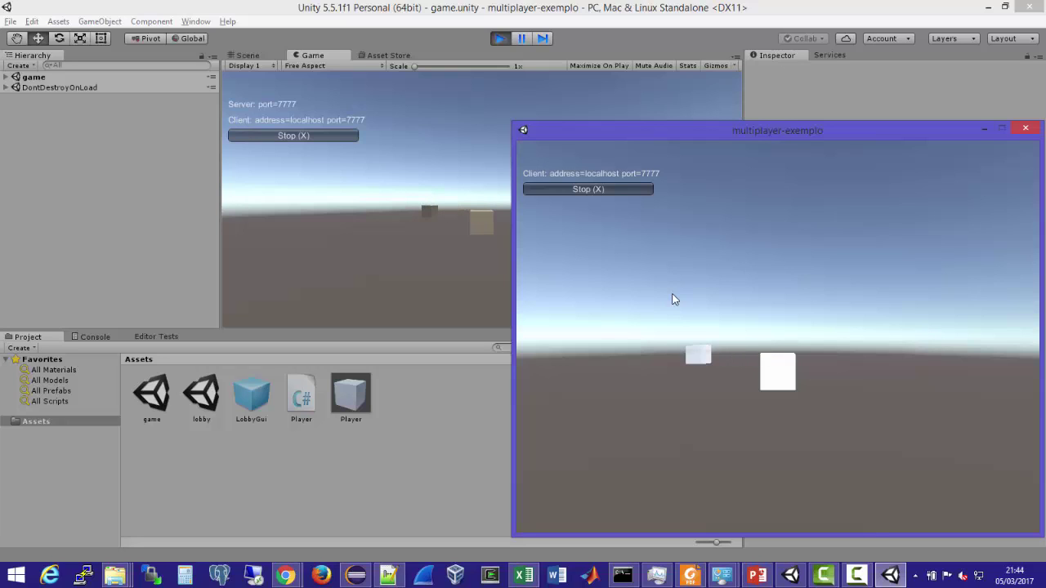
key("alt+Tab")
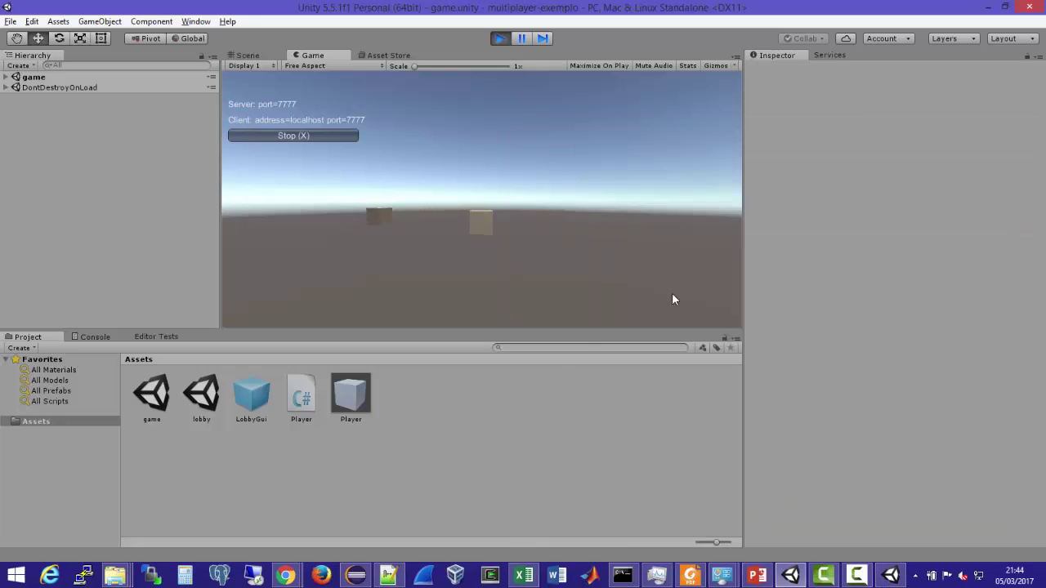
key("Left")
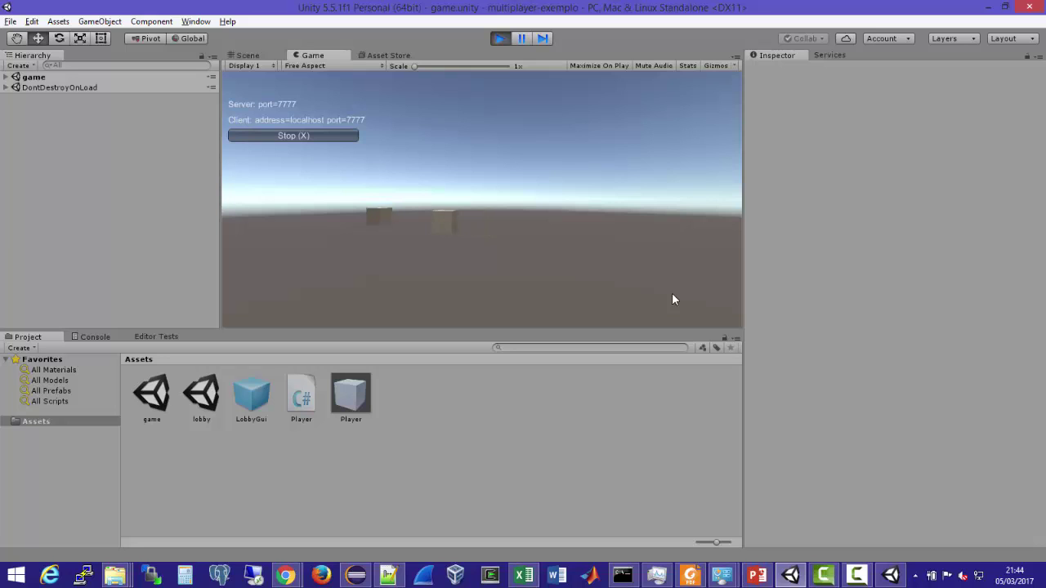
key("alt+Tab")
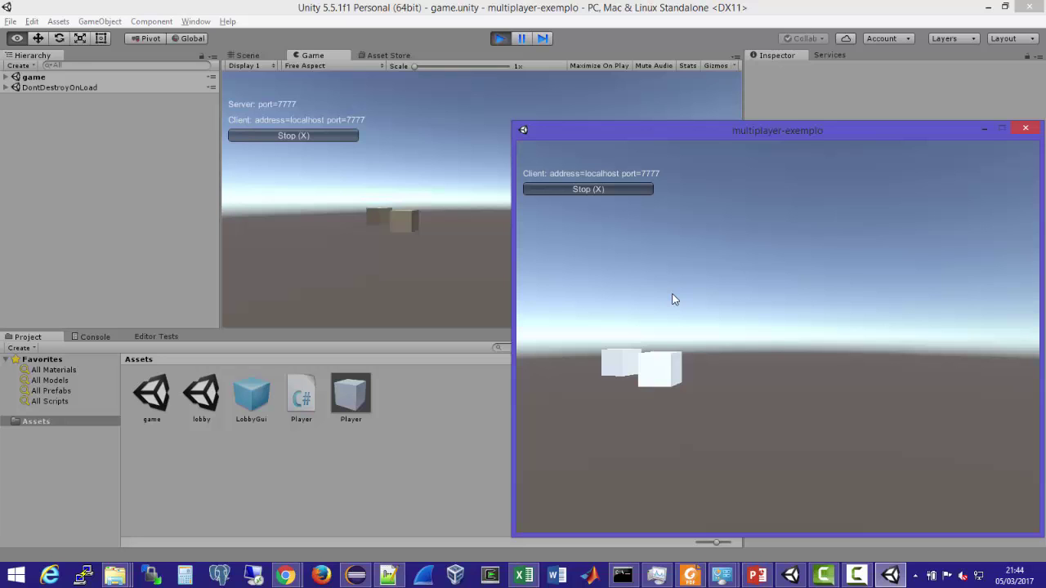
- Open the Player.cs script from the Assets folder in Visual Studio Code
key("alt+Tab")
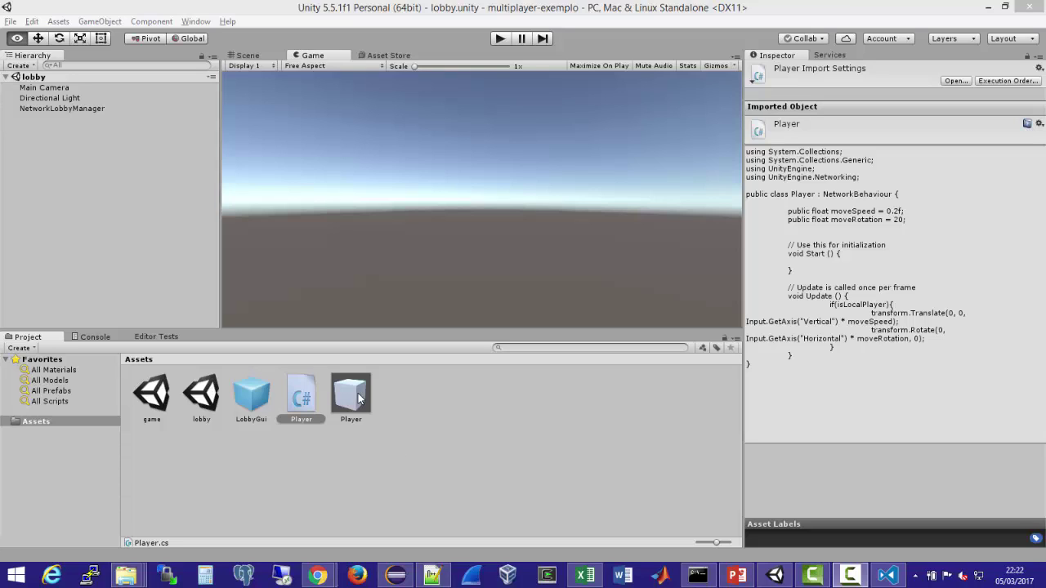
left_click(307, 406)
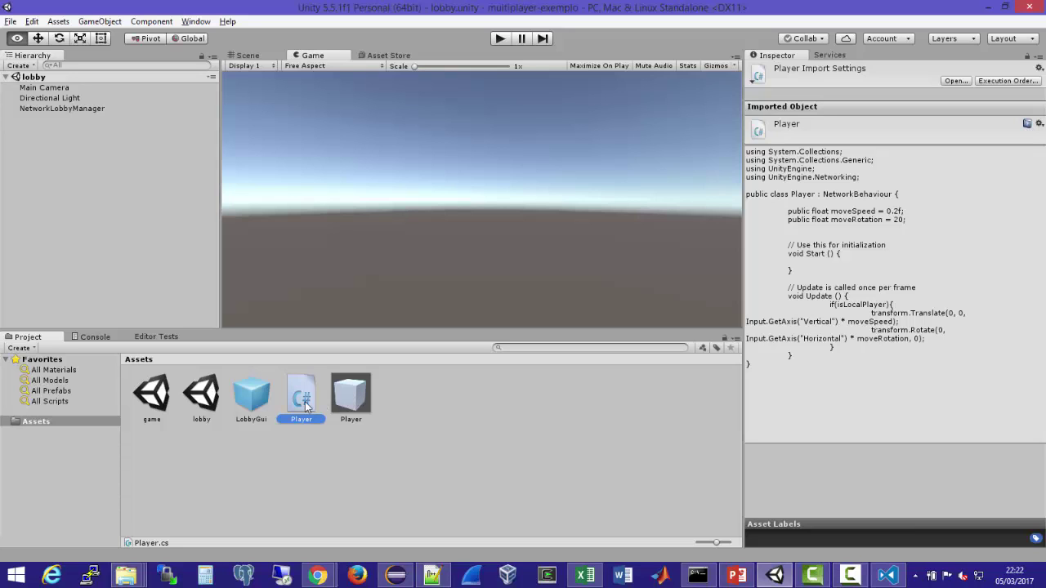
double_click(306, 406)
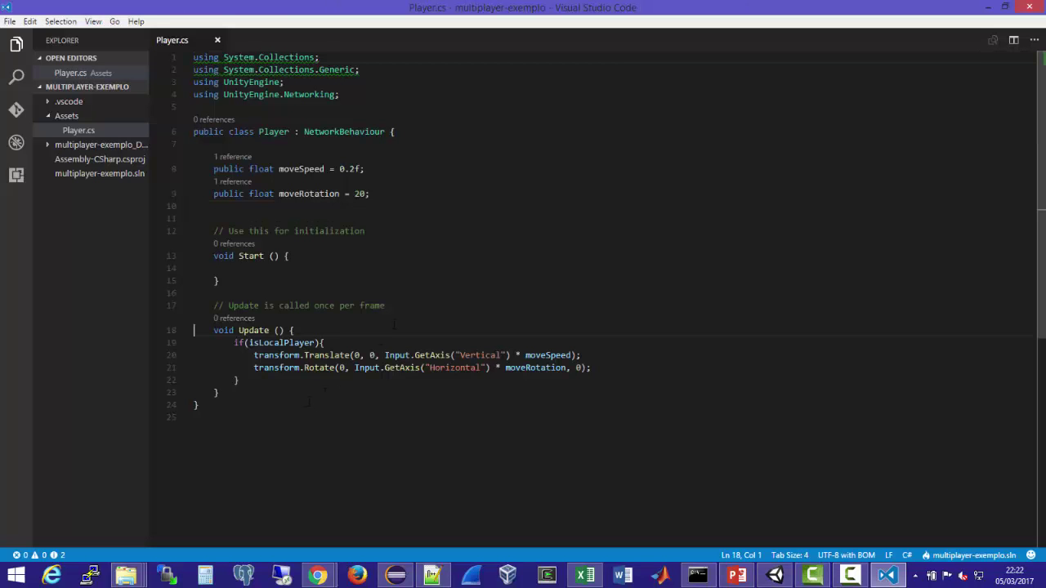
- Declare private float red, blue and green fields set to 0 below moveRotation
key("Up")
key("Up")
key("Up")
key("Up")
key("Return")
key("Tab")
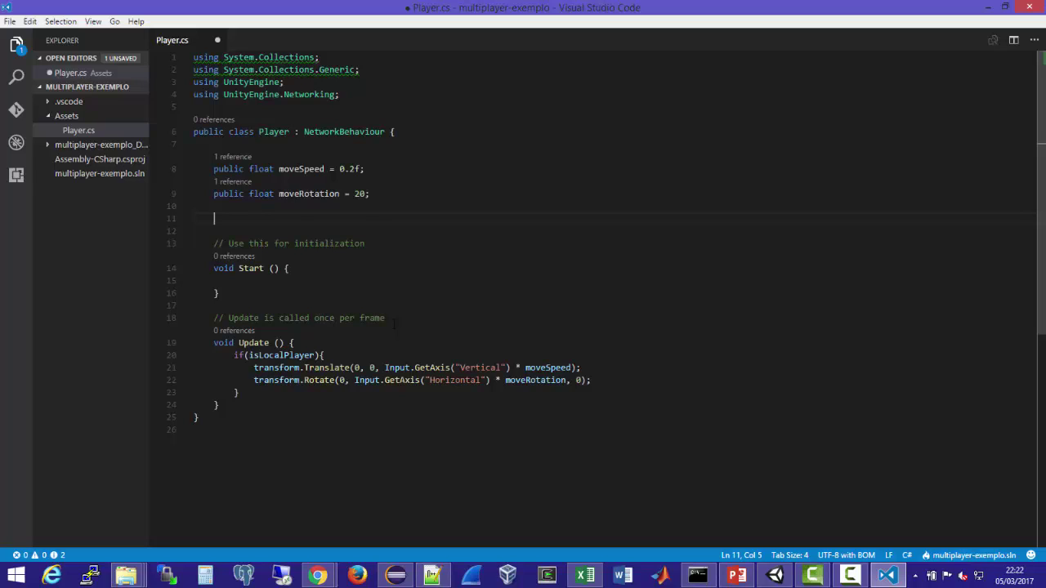
type("float ")
type("red ")
type("= 0")
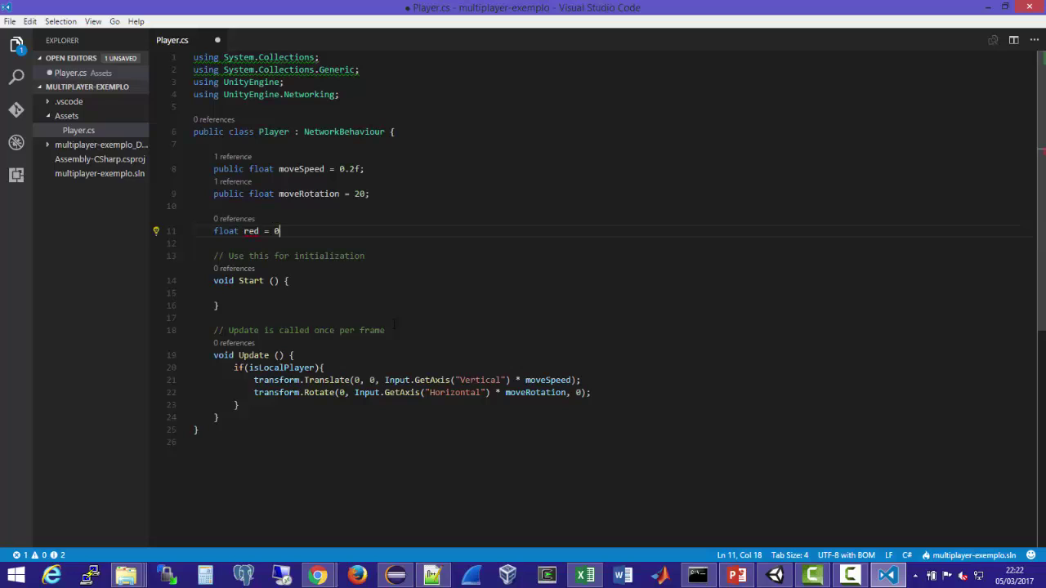
type(";")
key("Home")
type("pri")
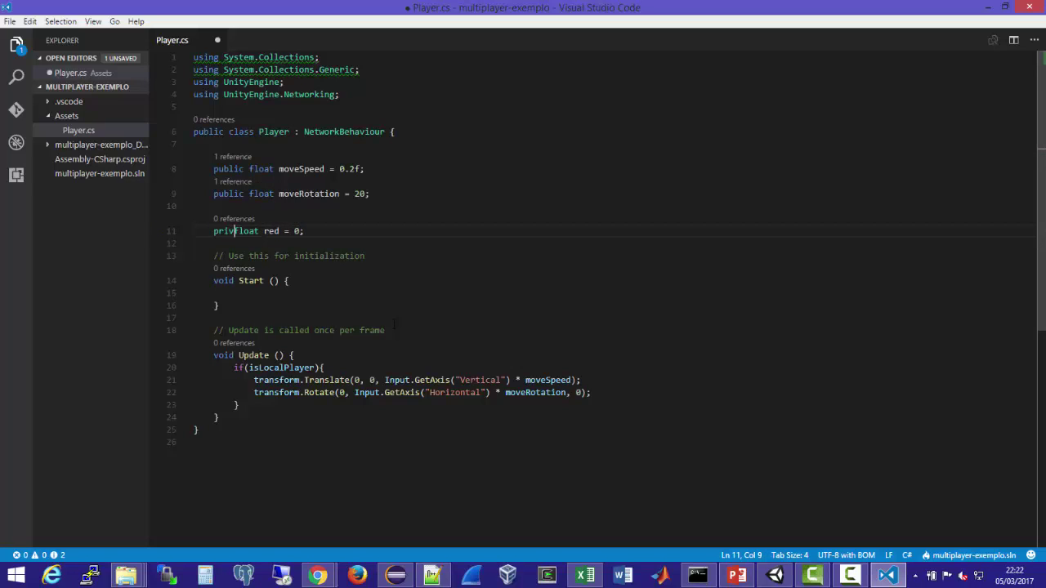
type("vate")
key("End")
key("Return")
type("privat")
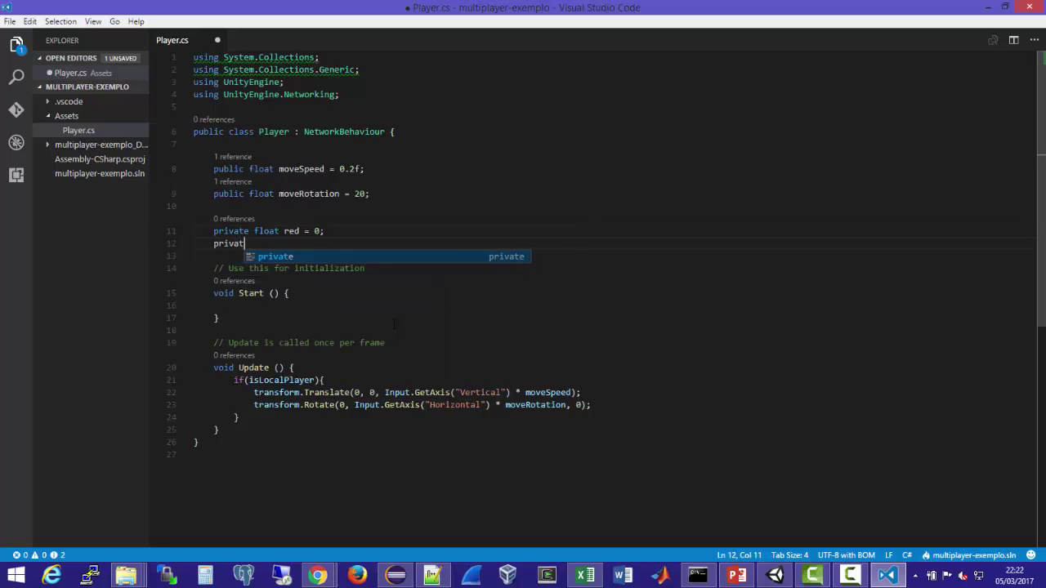
type("e float blue")
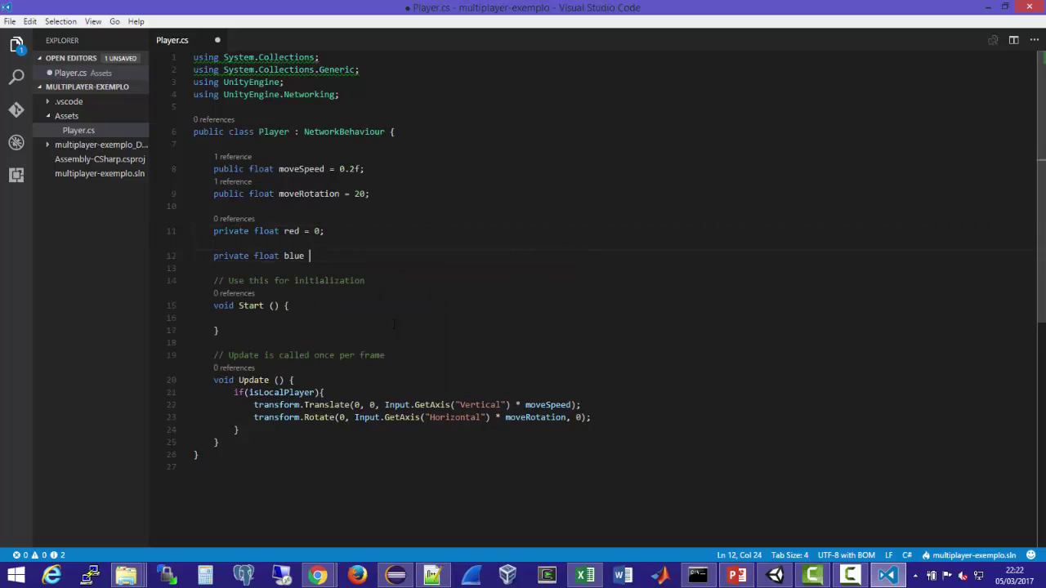
type(" = 0;")
key("Return")
type("private float ")
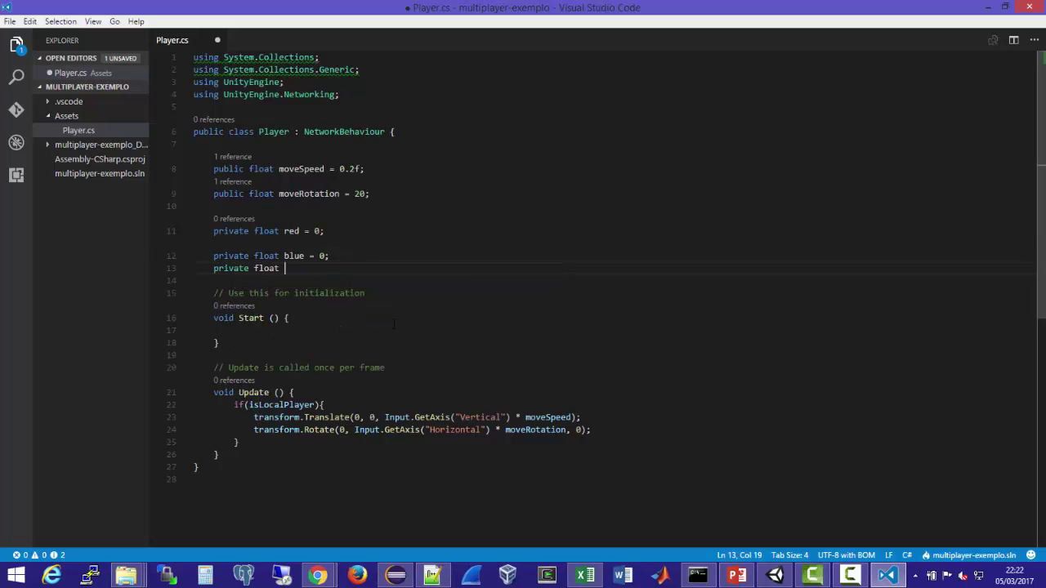
type("green")
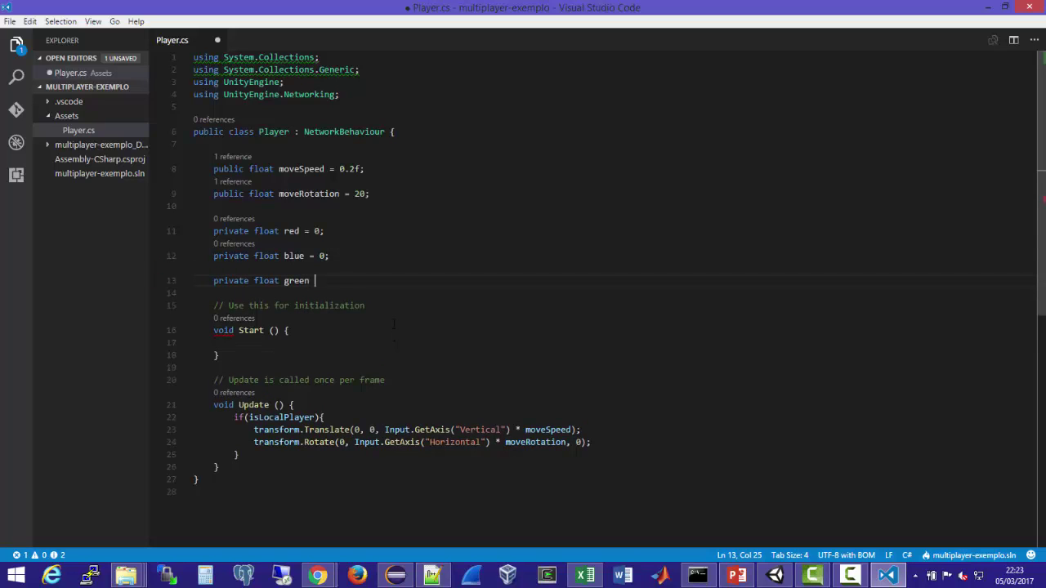
type(" = 0;")
- Move the green field above blue so the order is red, green, blue, and save
key("Home")
key("Home")
key("shift+Down")
key("ctrl+x")
key("Up")
key("Up")
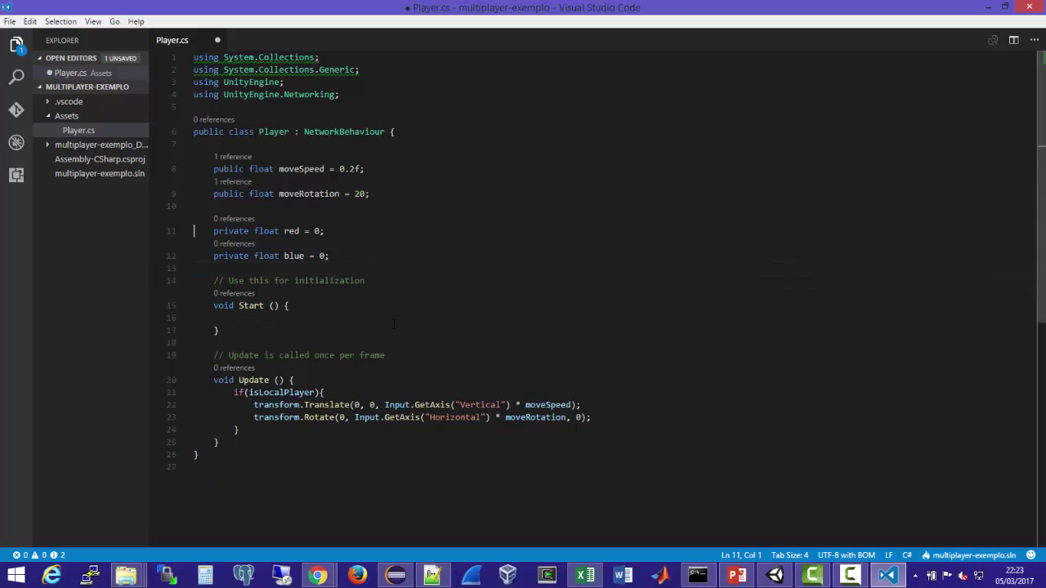
key("Down")
key("ctrl+v")
key("Up")
key("Up")
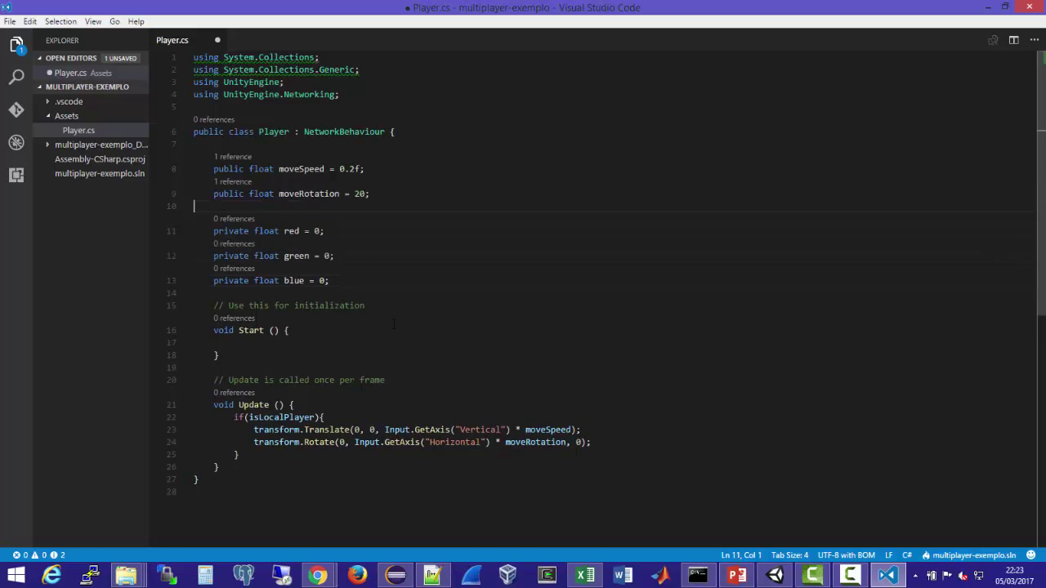
key("Down")
key("Down")
key("Down")
key("Down")
key("Down")
key("ctrl+s")
- Add an if (Input.GetKeyDown(KeyCode.C)) block in Update
key("Down")
key("Down")
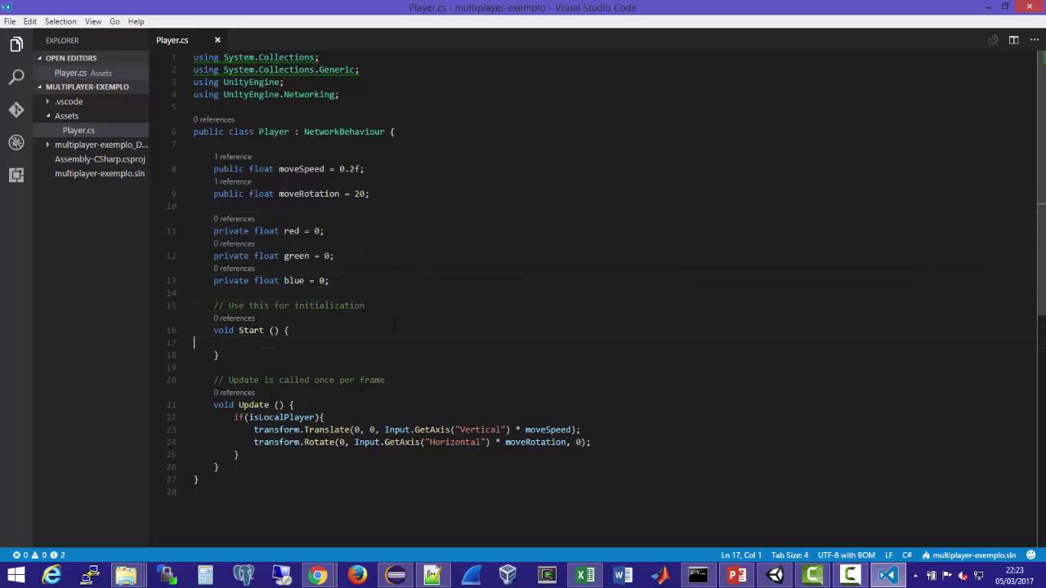
key("Down")
key("Down")
key("Down")
key("Down")
key("Return")
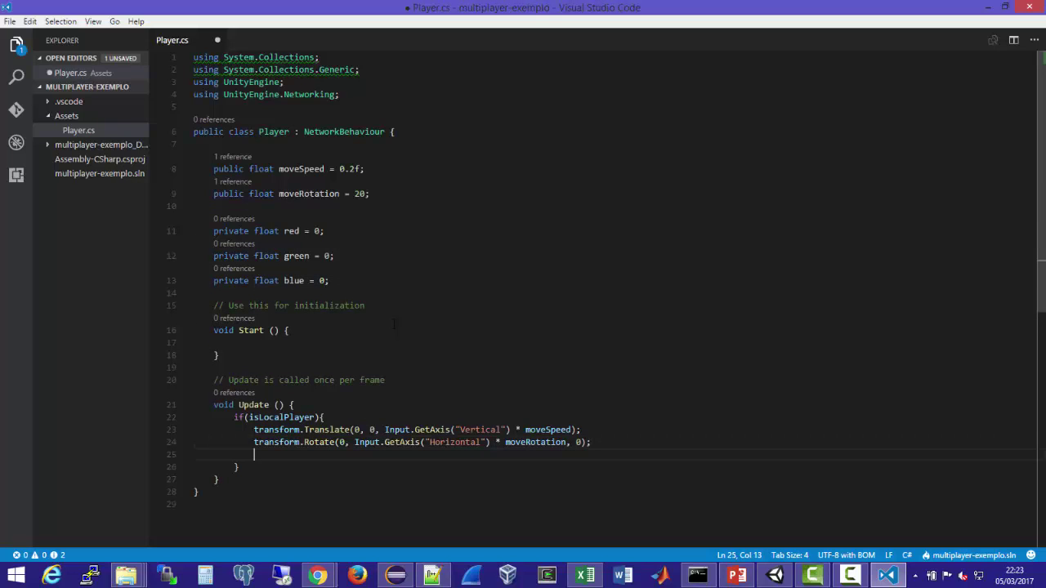
type("if(INput")
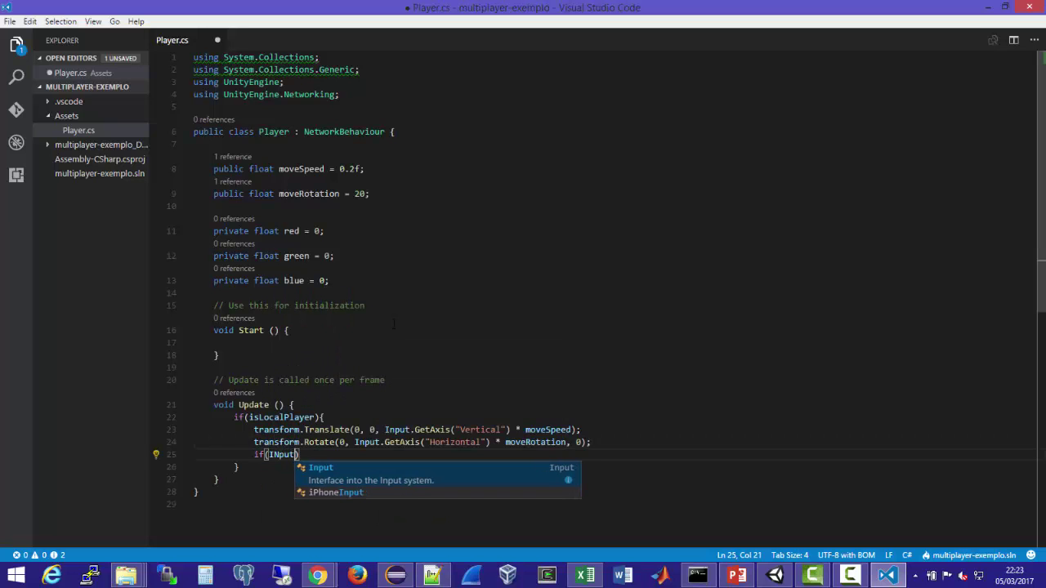
type(".get")
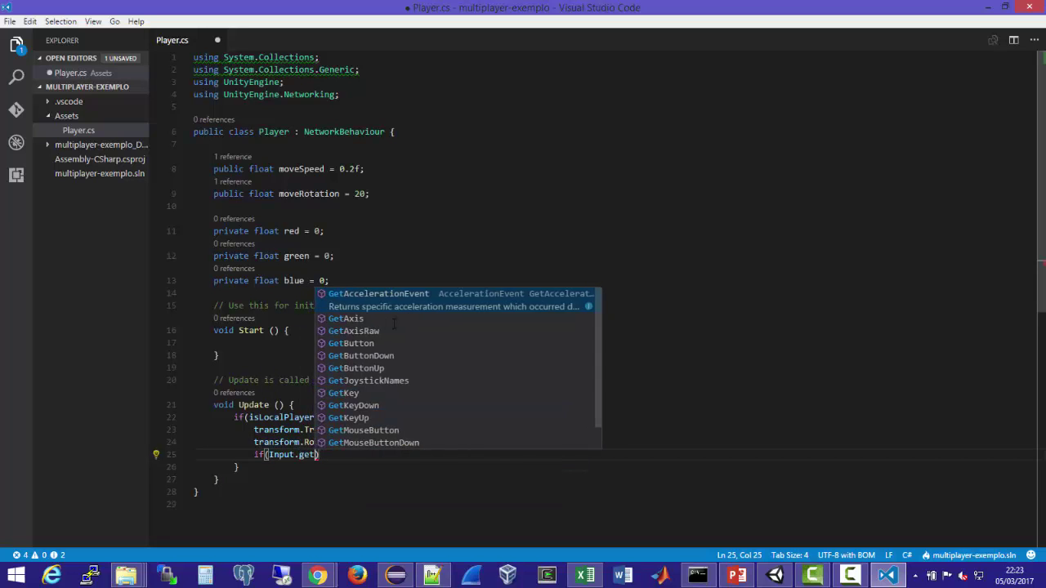
type("ke")
key("Down")
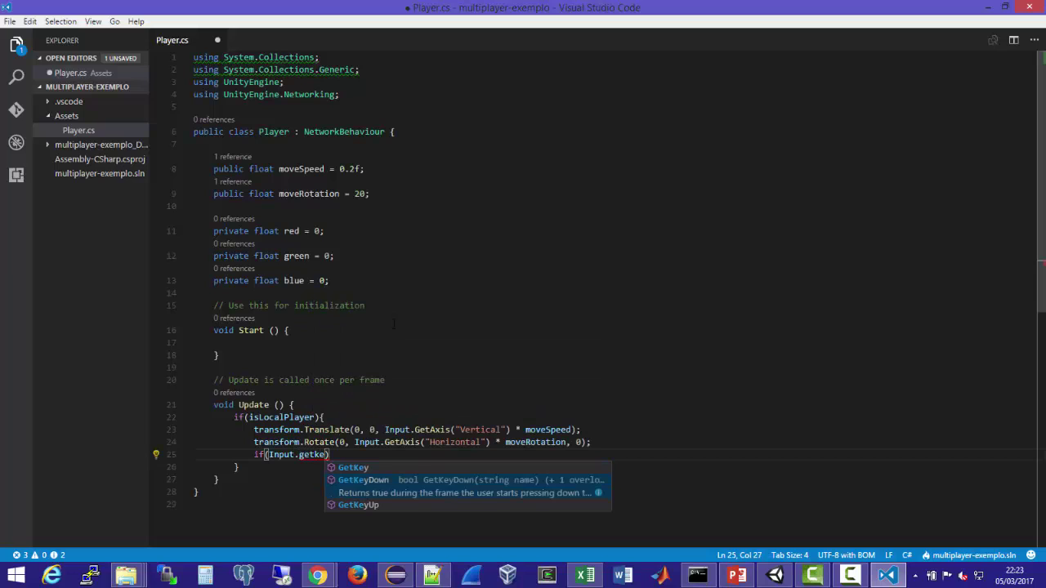
key("Return")
type("(")
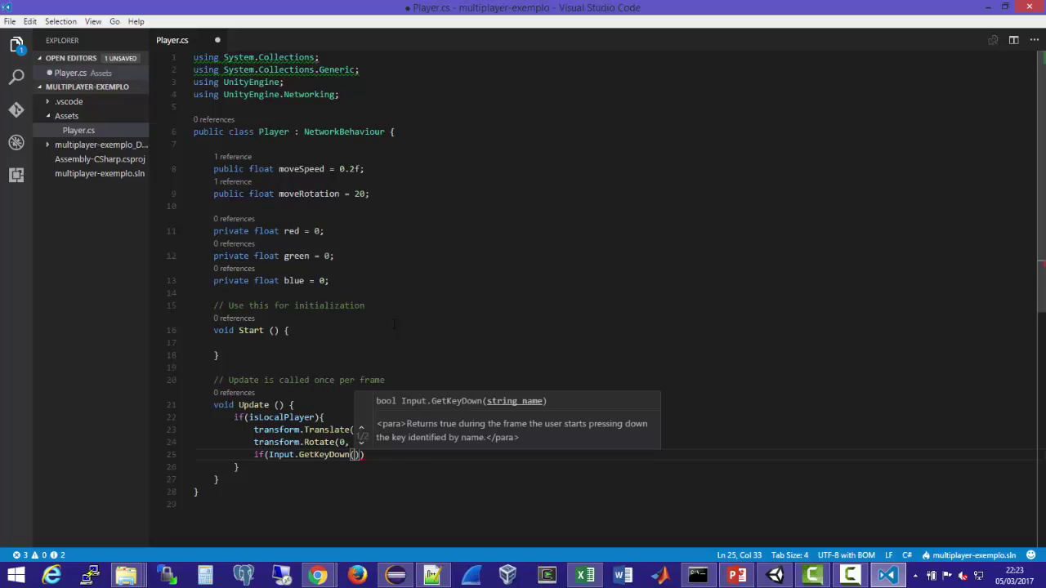
type("Key")
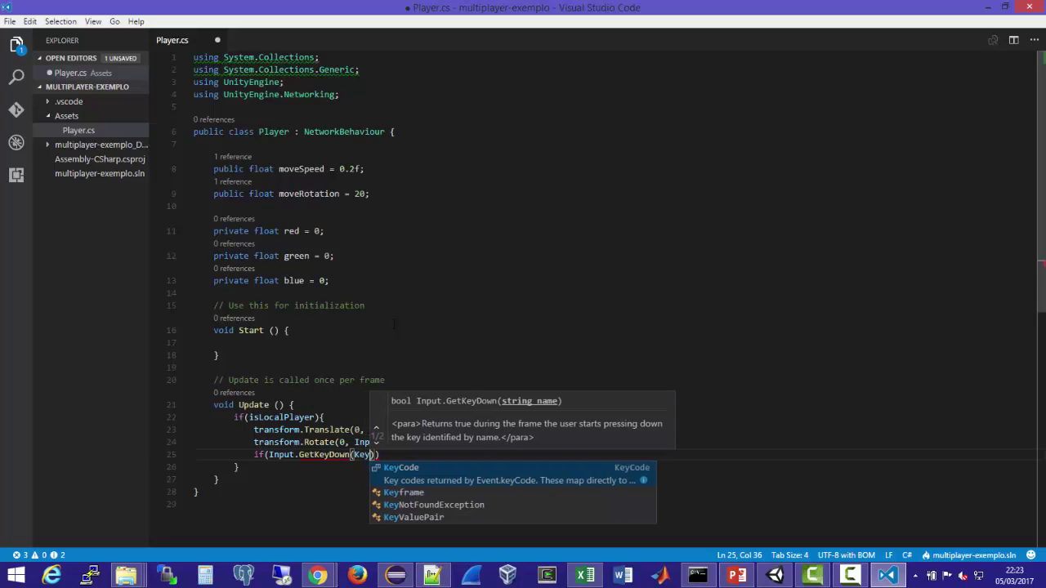
type("Code.C")
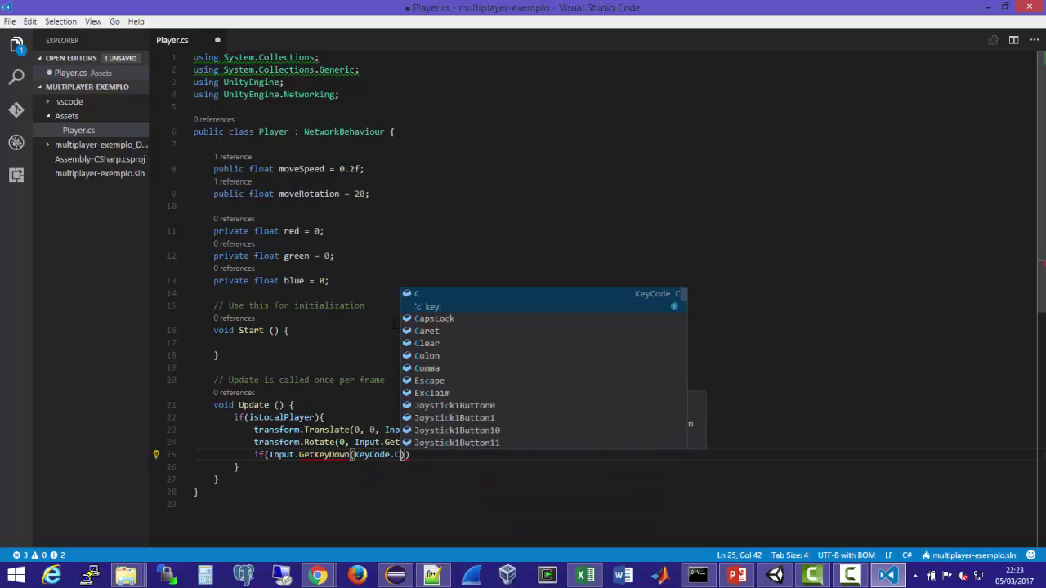
type(")){")
key("Return")
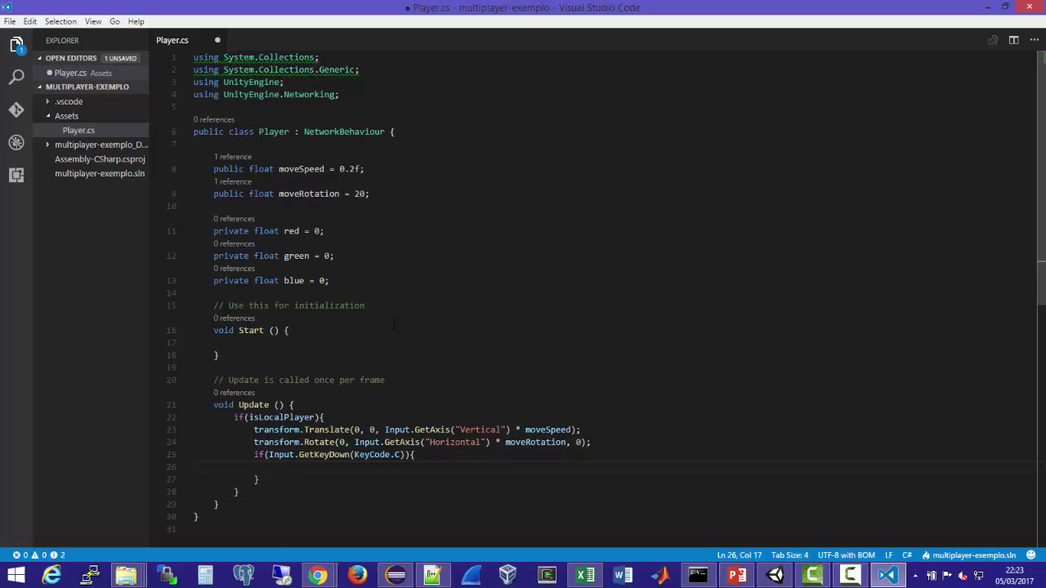
- Inside the block, add float r = Random.Range(0f, 1f);
type("float ")
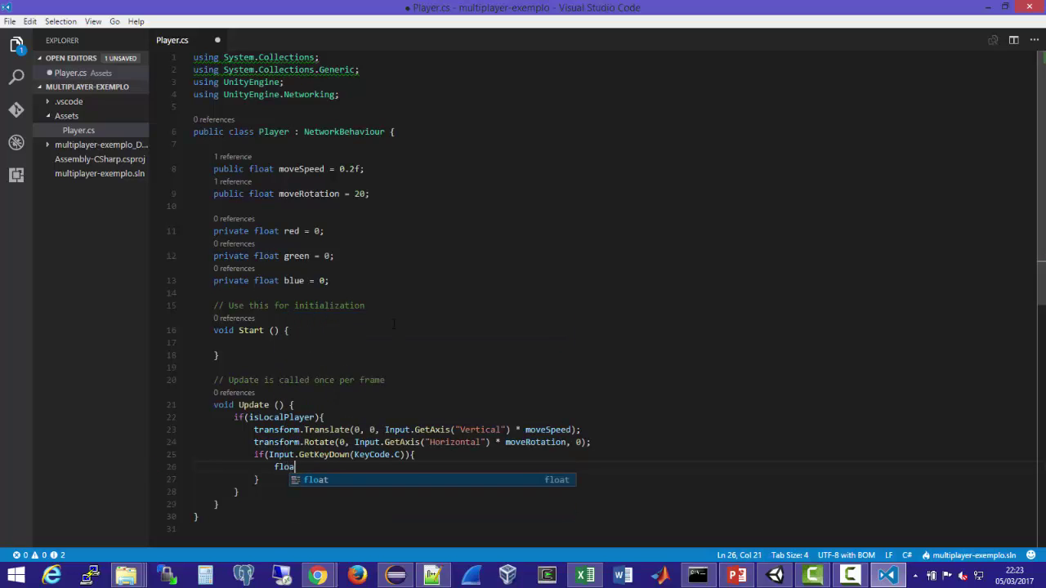
type("r = ")
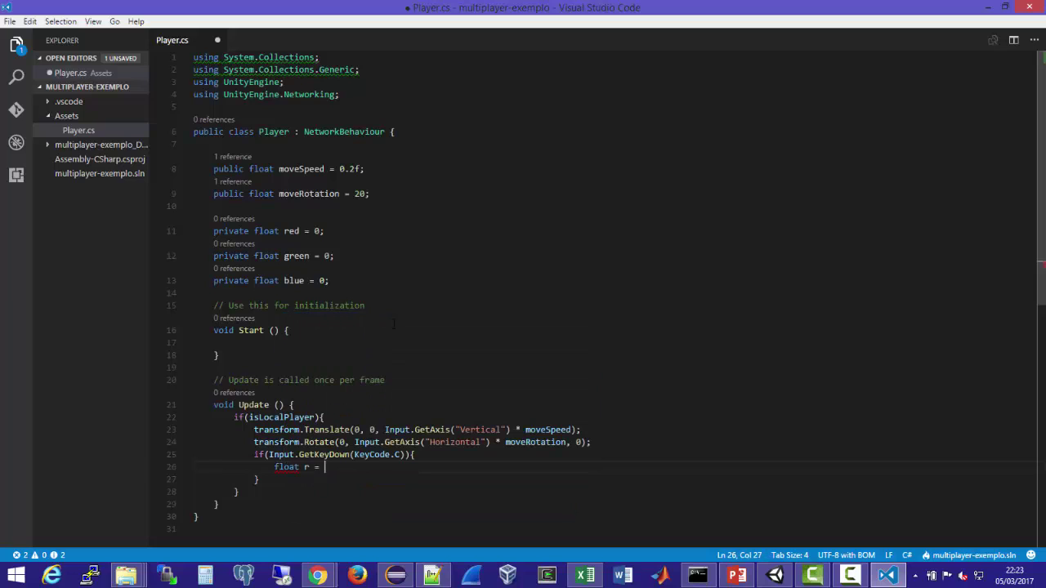
type("Ran")
key("Return")
type(".")
type("R")
key("Return")
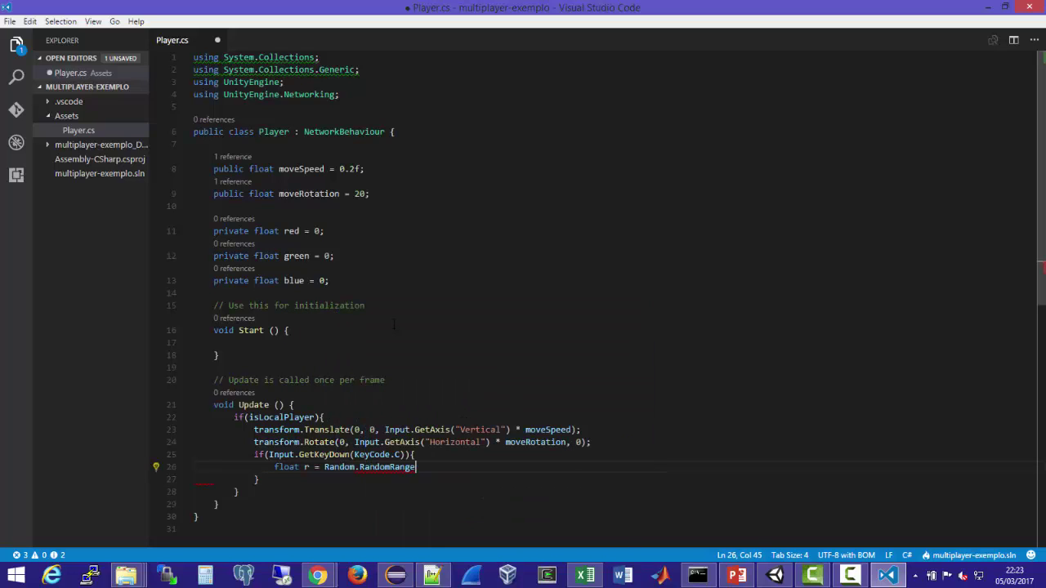
key("BackSpace")
key("BackSpace")
key("BackSpace")
key("BackSpace")
key("BackSpace")
key("BackSpace")
key("BackSpace")
key("BackSpace")
type("a")
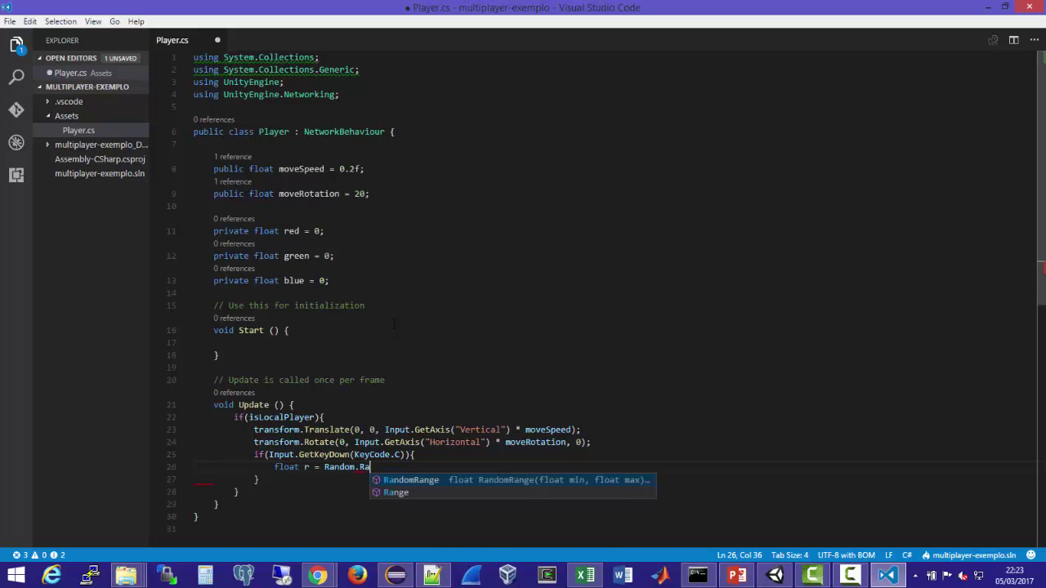
type("n")
key("Return")
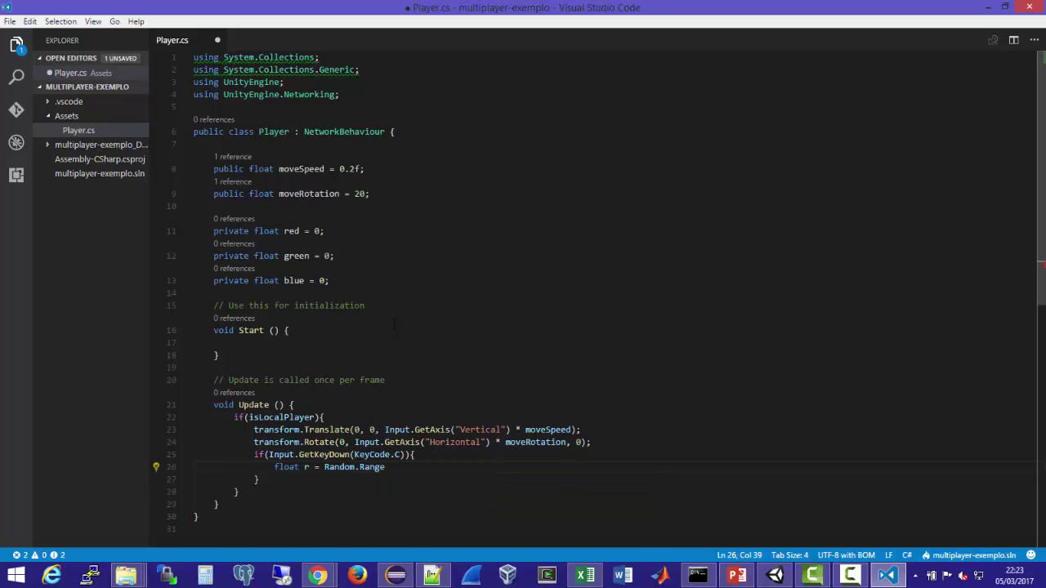
type("(0")
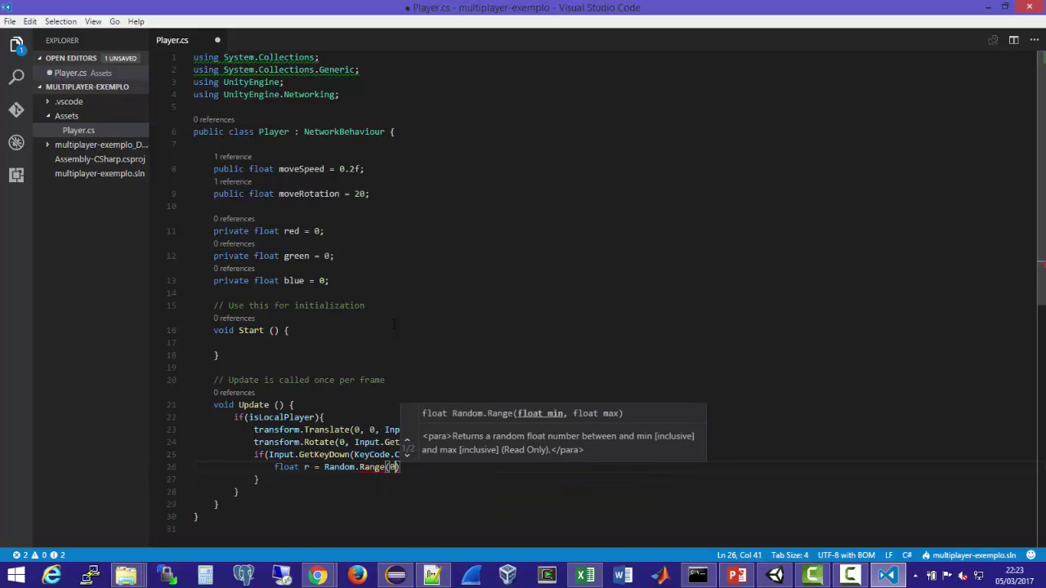
type("f, 1")
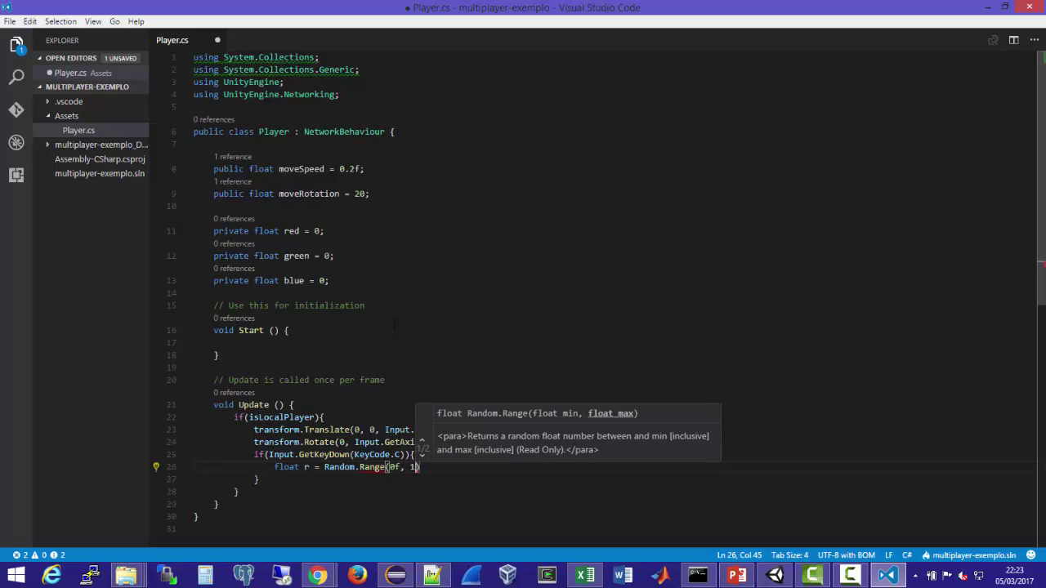
type("f)")
key("Escape")
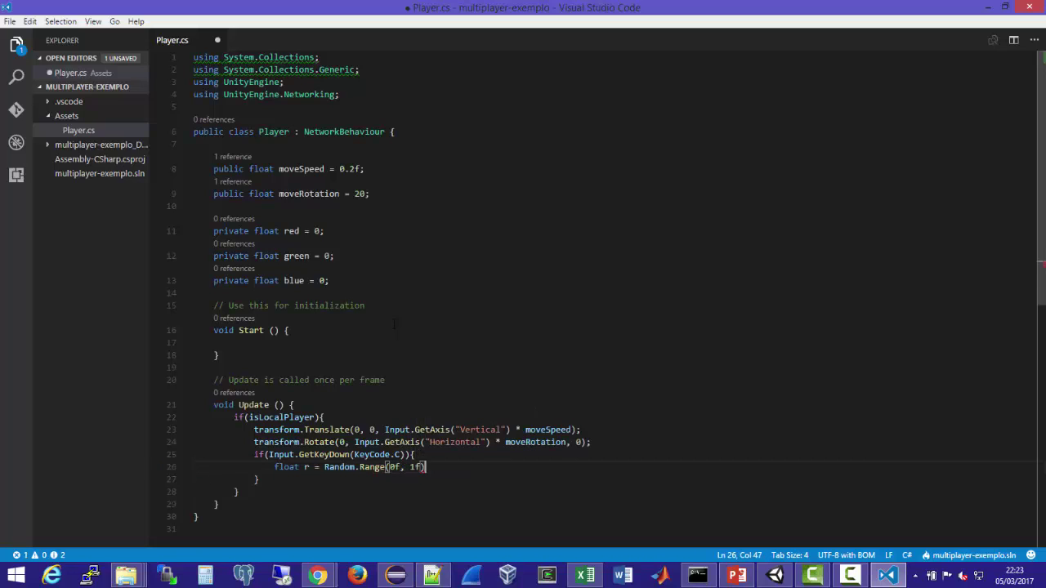
type(";")
- Duplicate the r line twice and rename the copies to g and b
key("ctrl+c")
key("ctrl+v")
key("ctrl+v")
key("ctrl+v")
key("Up")
key("ctrl+Right")
key("Up")
key("Right")
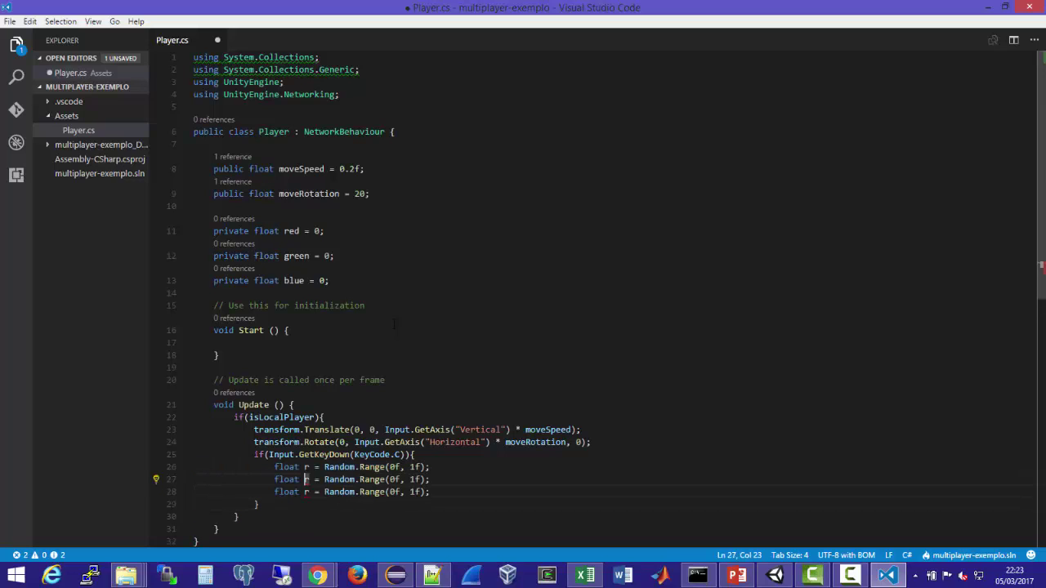
key("Delete")
type("g")
key("Escape")
key("Down")
key("BackSpace")
type("b")
- Review the new random colour lines and the uses of Random in Update
key("Up")
key("Up")
key("Up")
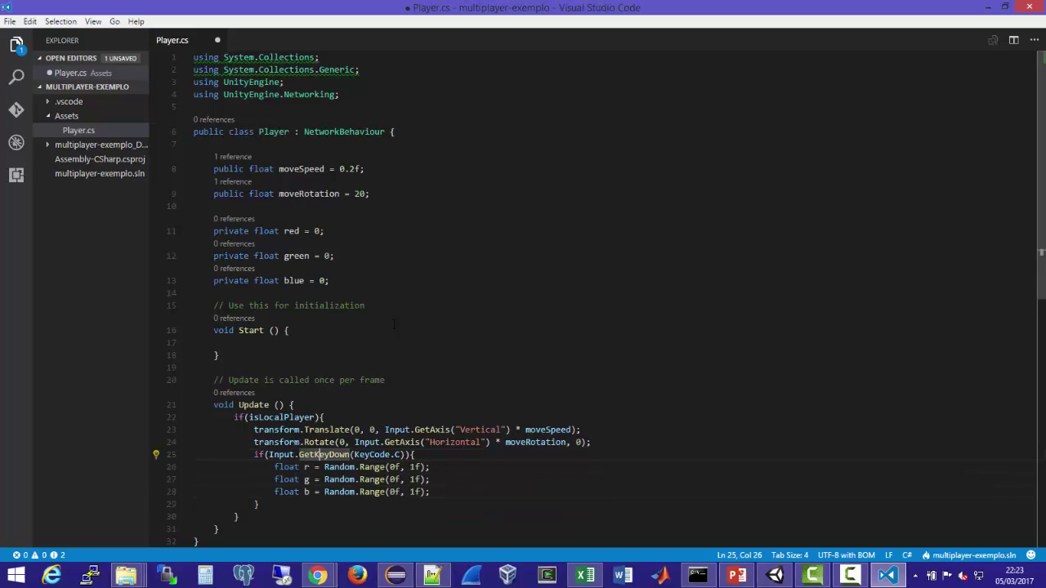
key("End")
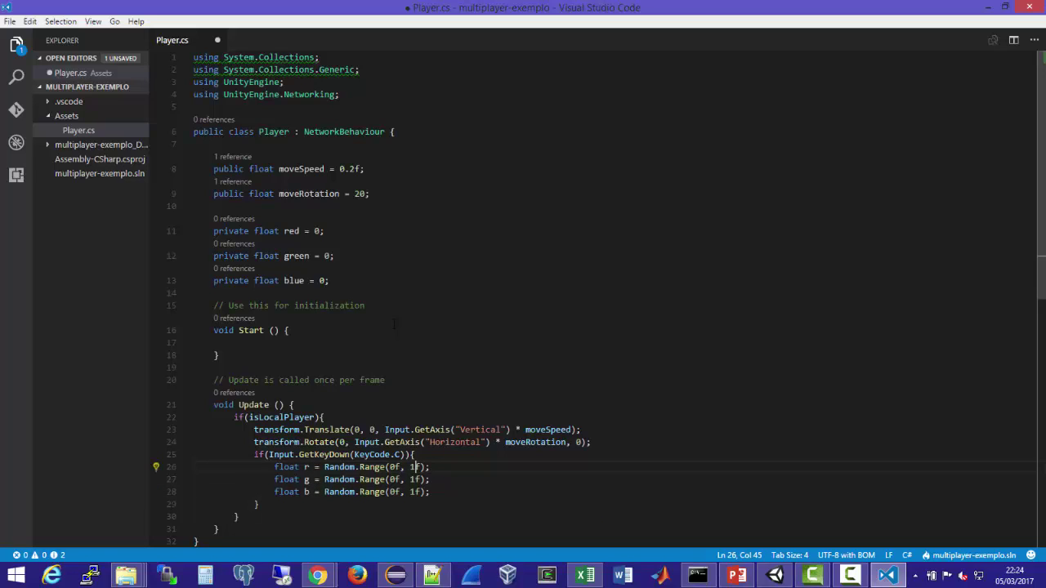
key("Left")
key("Left")
key("Left")
key("Left")
key("Left")
key("Left")
key("Left")
key("Left")
key("Left")
key("Left")
key("Down")
key("Left")
key("Up")
key("Right")
key("Left")
key("Right")
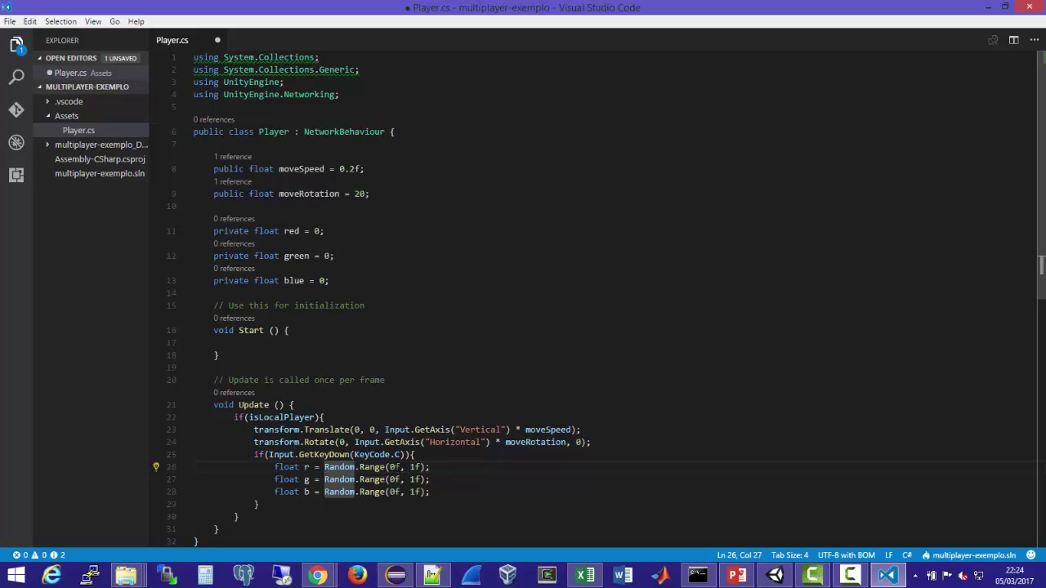
scroll(440, 472, "down", 1)
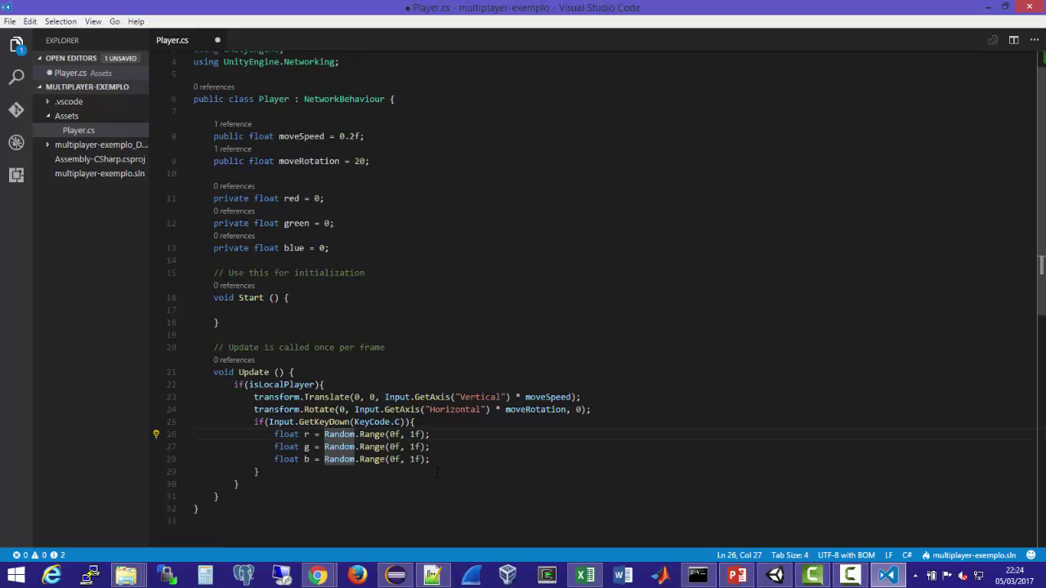
- Add a public void CmdChangeColor(float r, float g, float b) method below Update
left_click(231, 498)
key("Return")
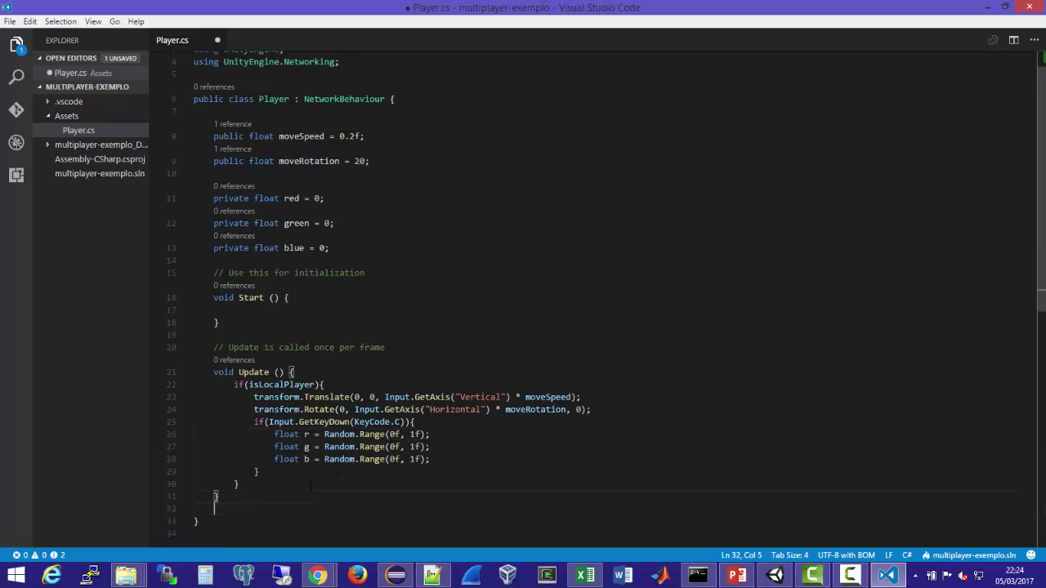
key("Return")
type("pablic")
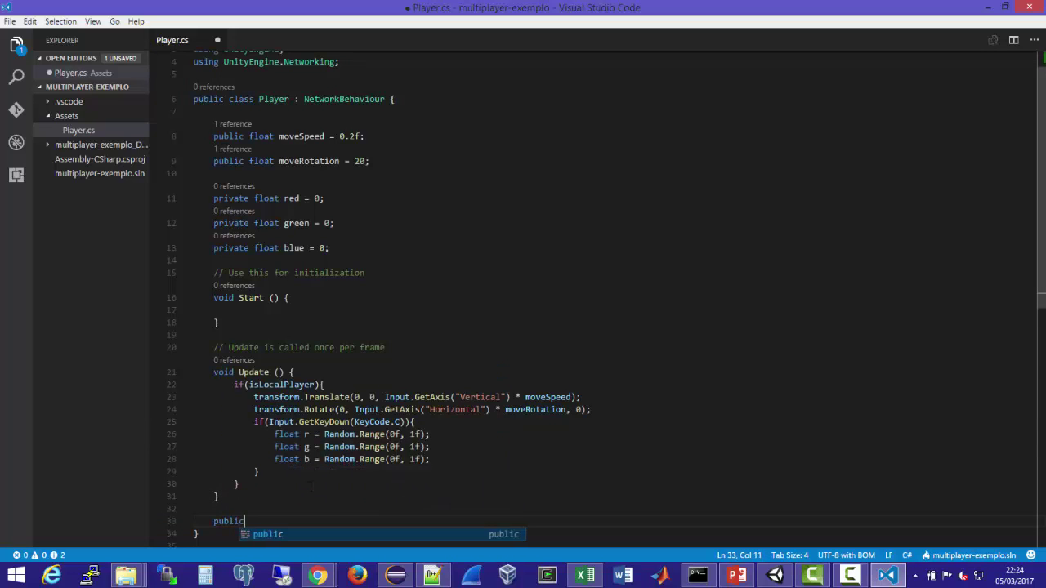
type(" void CmdC")
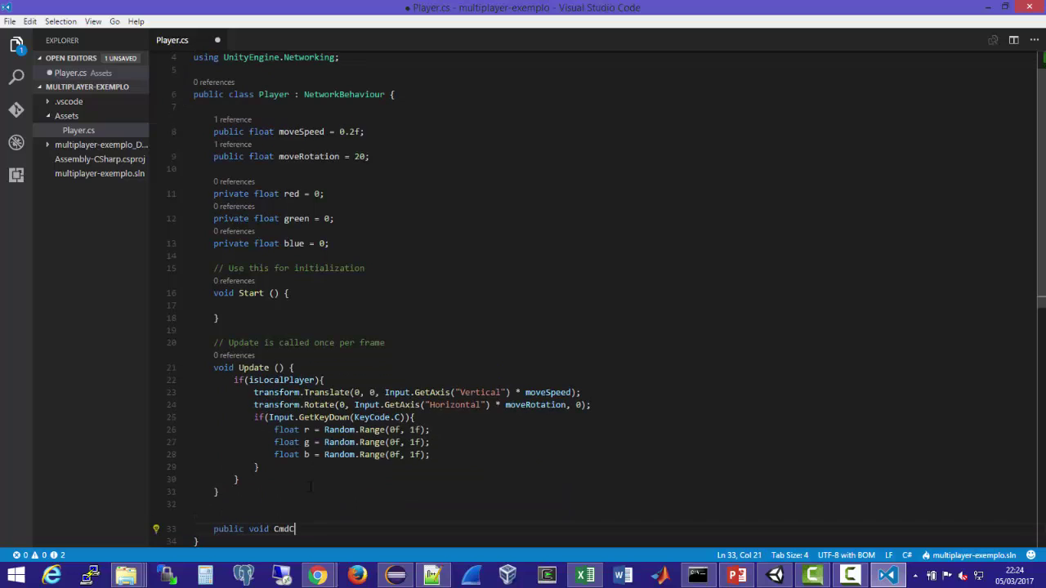
type("hangeCo")
type("lor(")
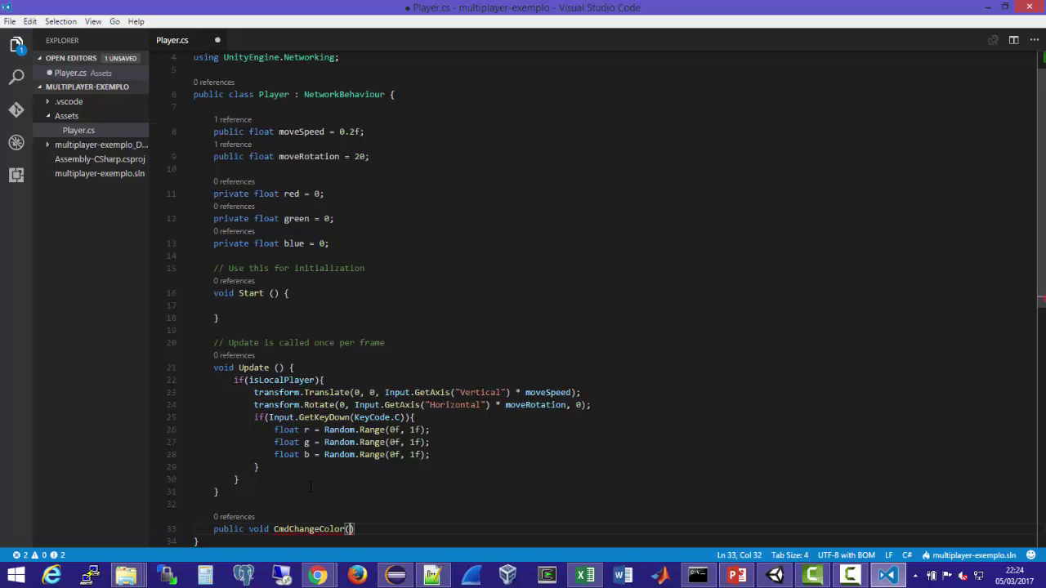
type("float r,")
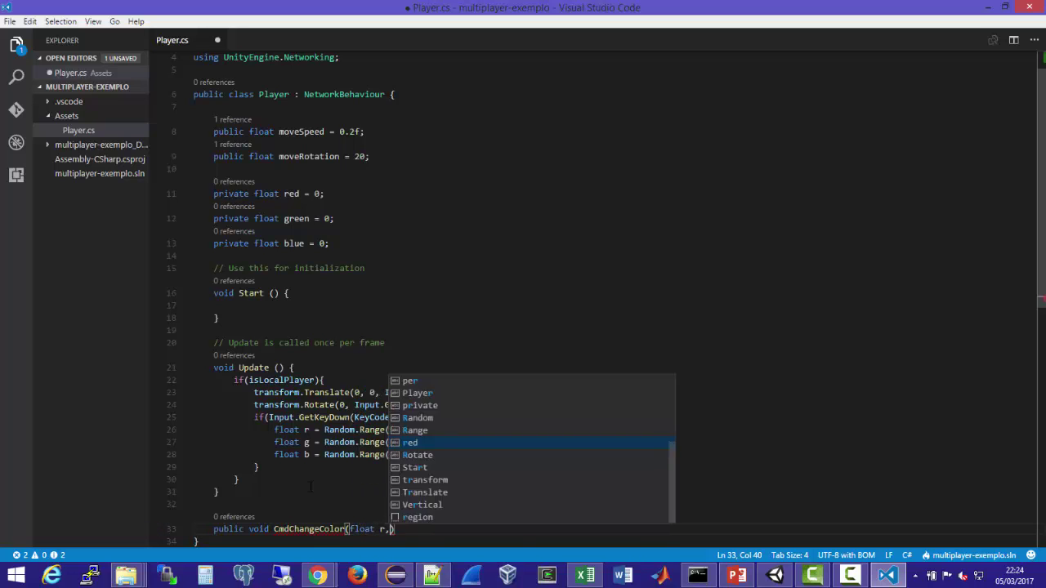
type(" float g, glo")
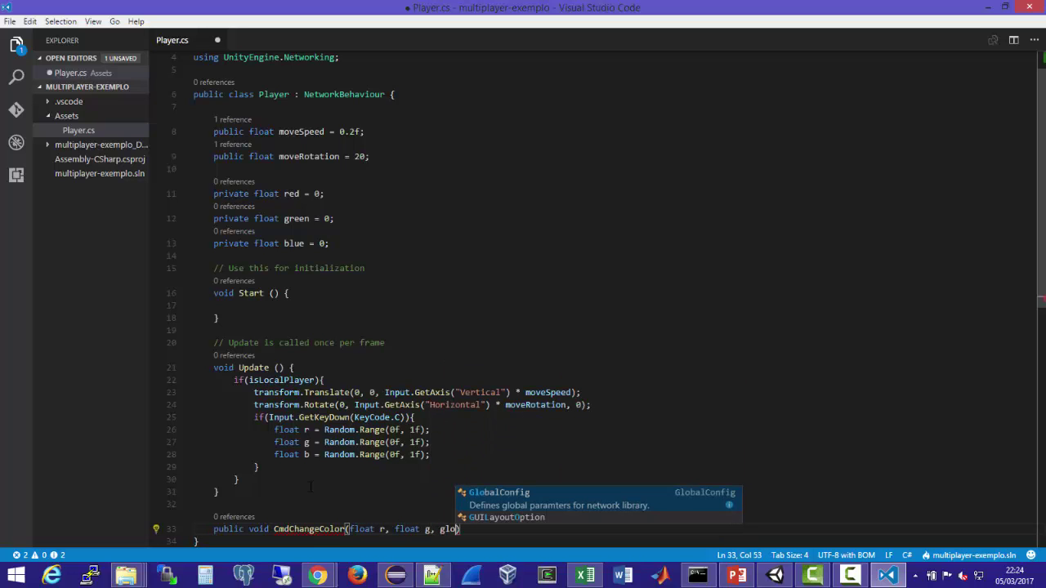
key("BackSpace")
type("float ")
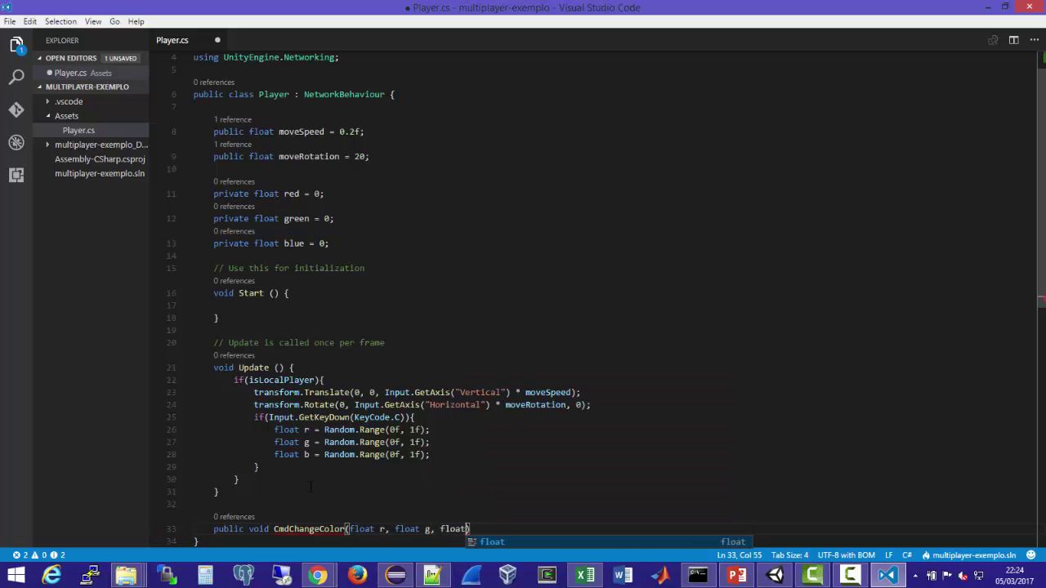
type("b){")
key("Return")
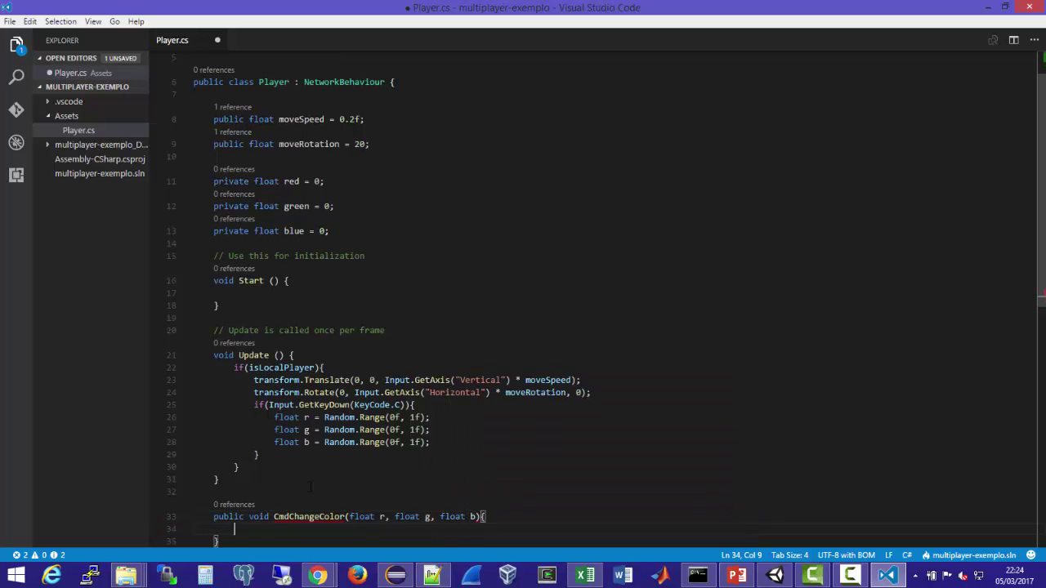
scroll(311, 487, "down", 1)
- In CmdChangeColor, assign this.red = r, this.green = g and this.blue = b
type("this")
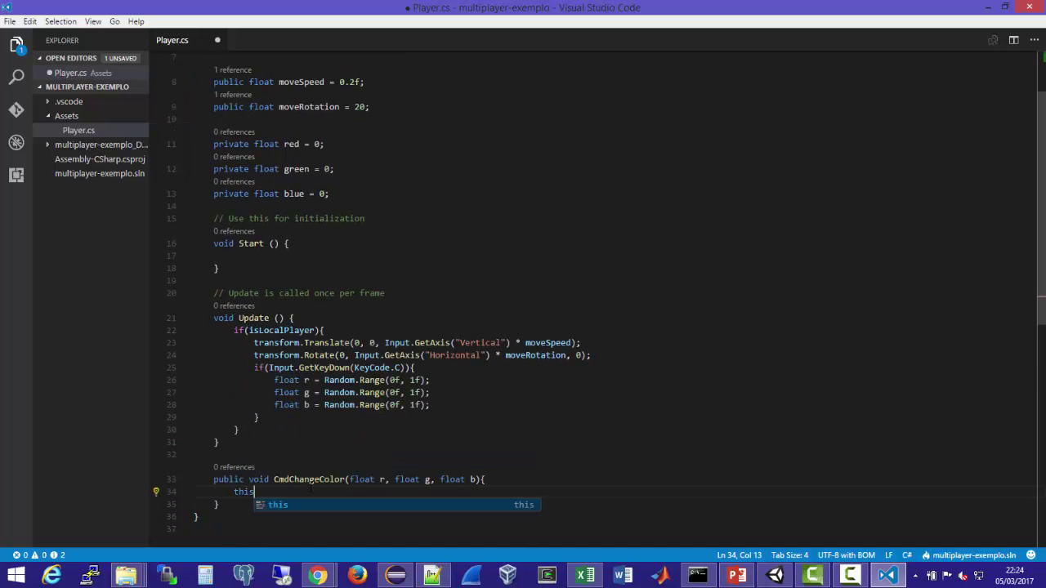
type(".")
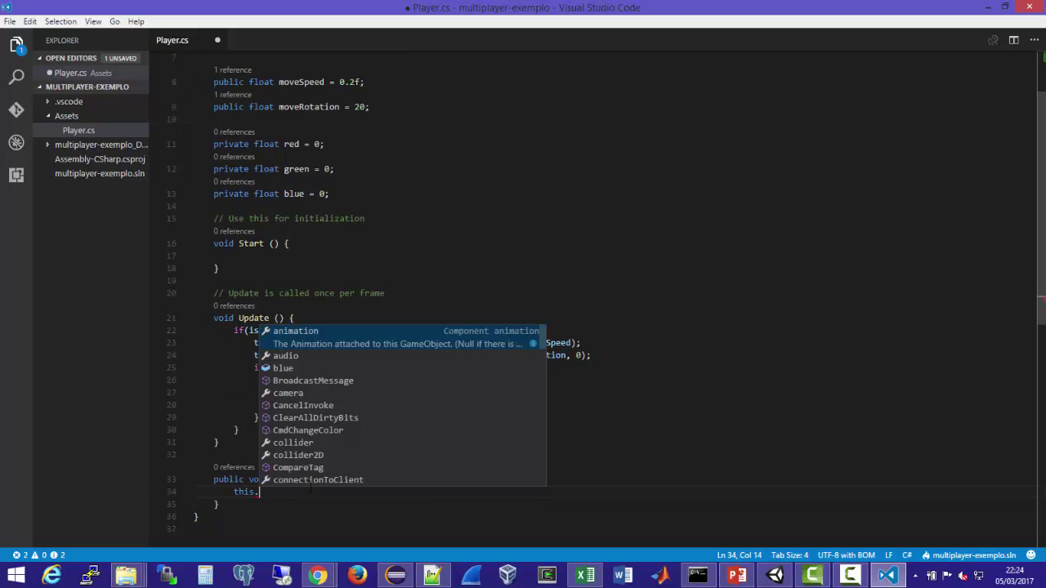
type("red")
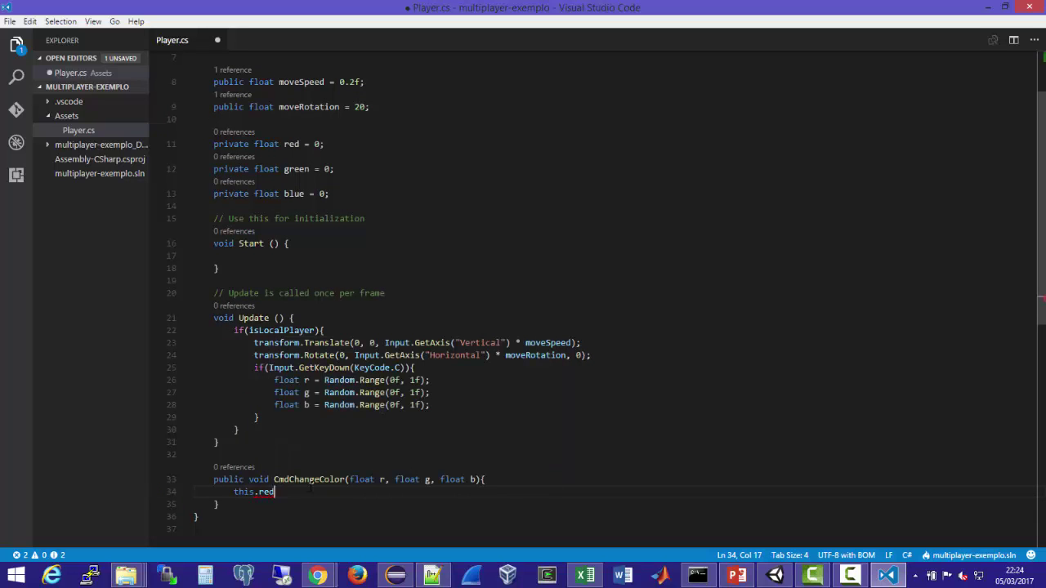
type(" = r;")
key("Return")
type("this.gre")
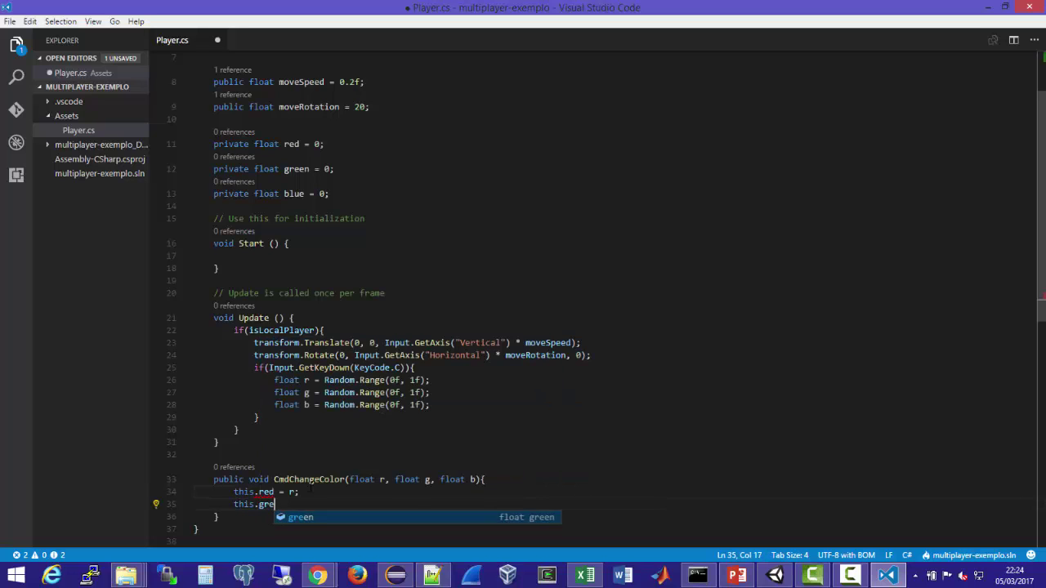
type("en = g")
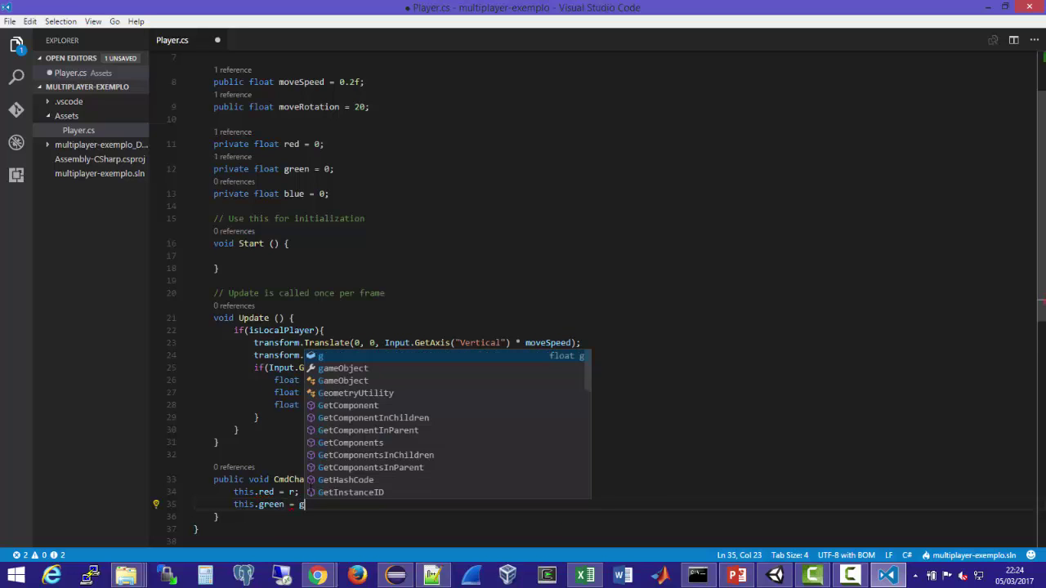
type(";")
key("Return")
type("this.")
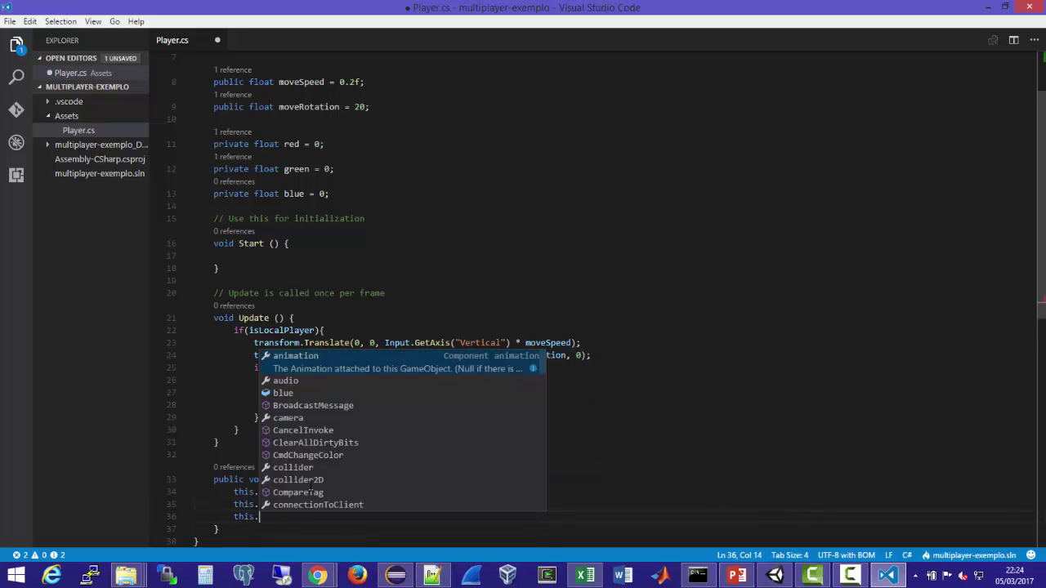
type("blue = b")
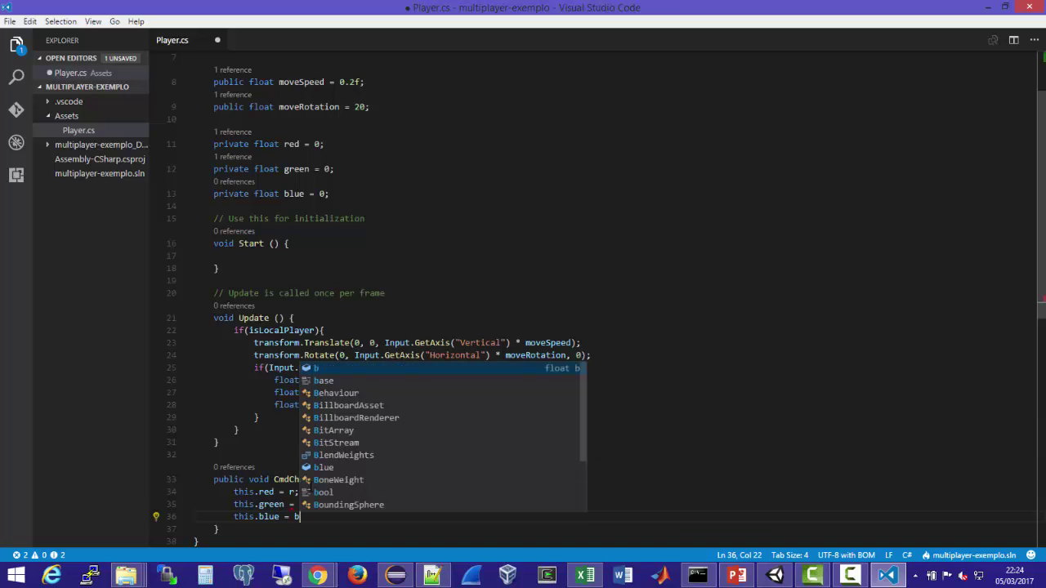
type(";")
key("Up")
key("Up")
key("Up")
key("Up")
key("Up")
key("Up")
key("Up")
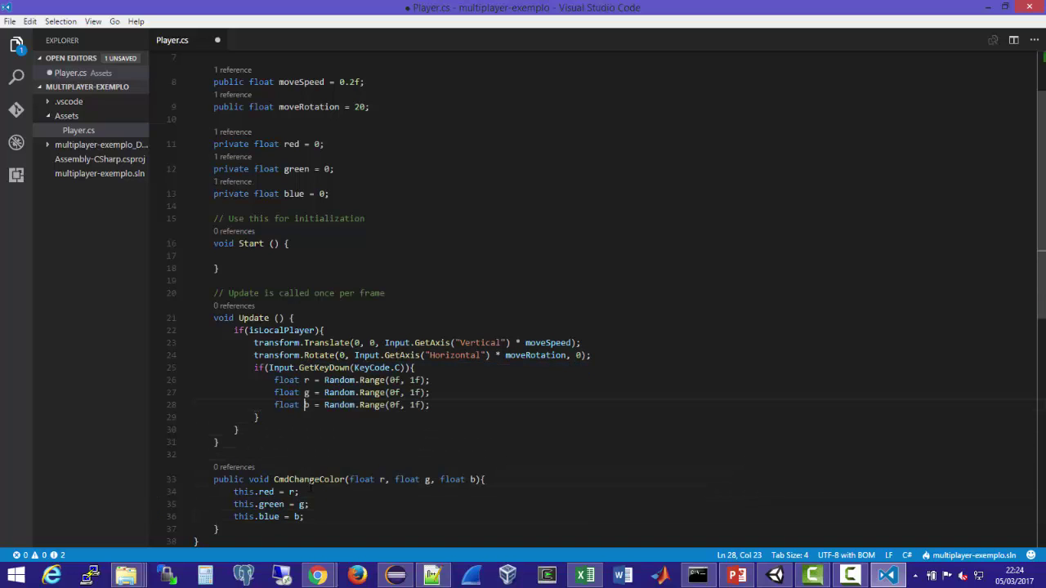
- Call CmdChangeColor(r, g, b); after the random b line in the C-key block
key("End")
key("Return")
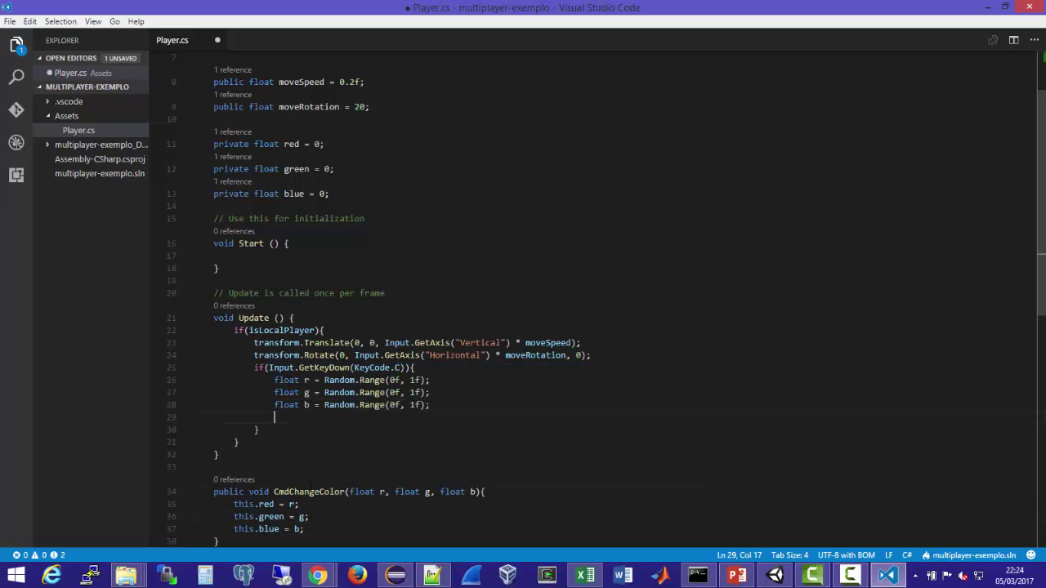
type("Cm")
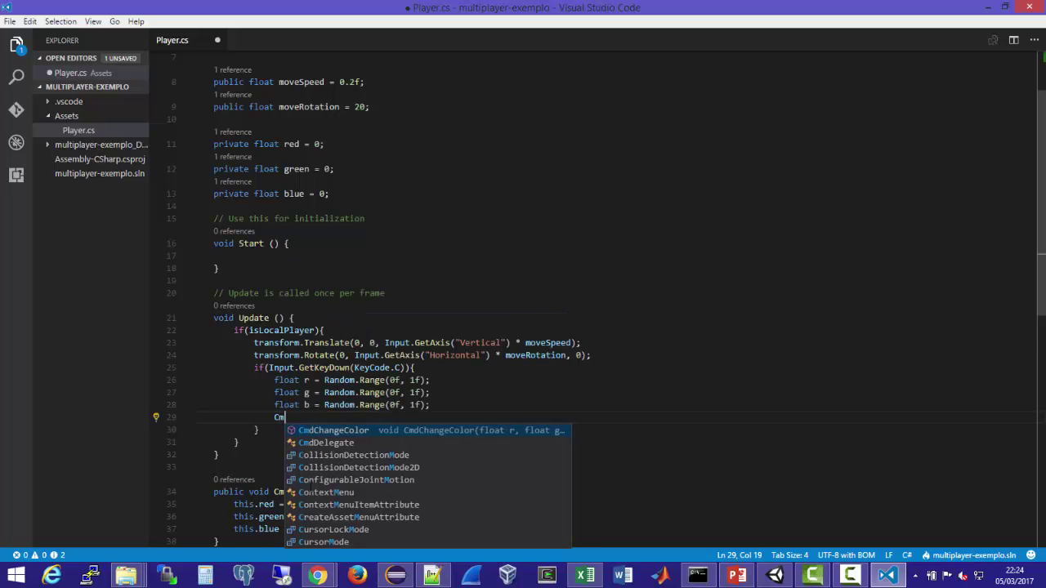
key("Return")
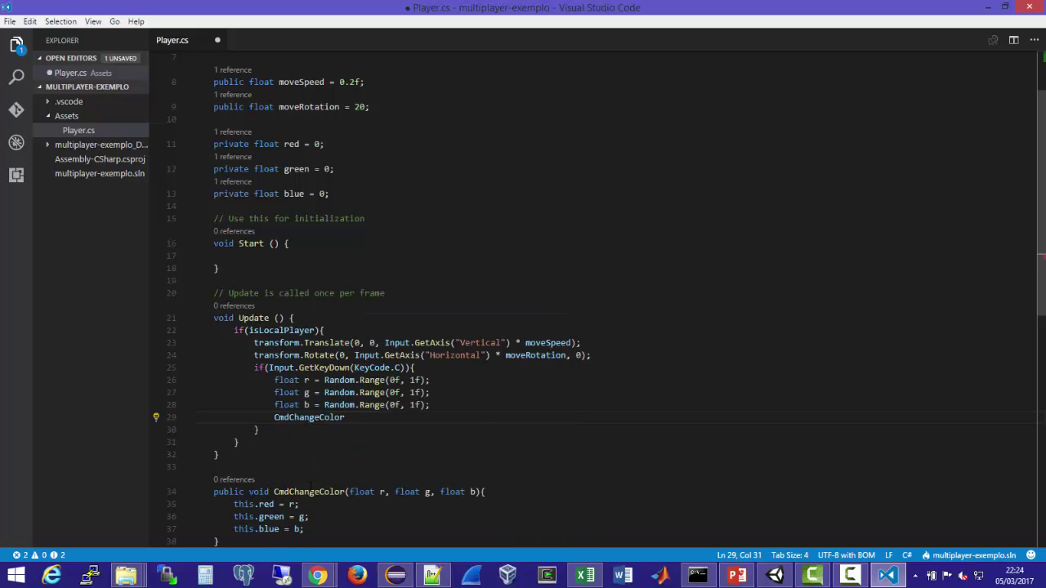
type("(r, g, b")
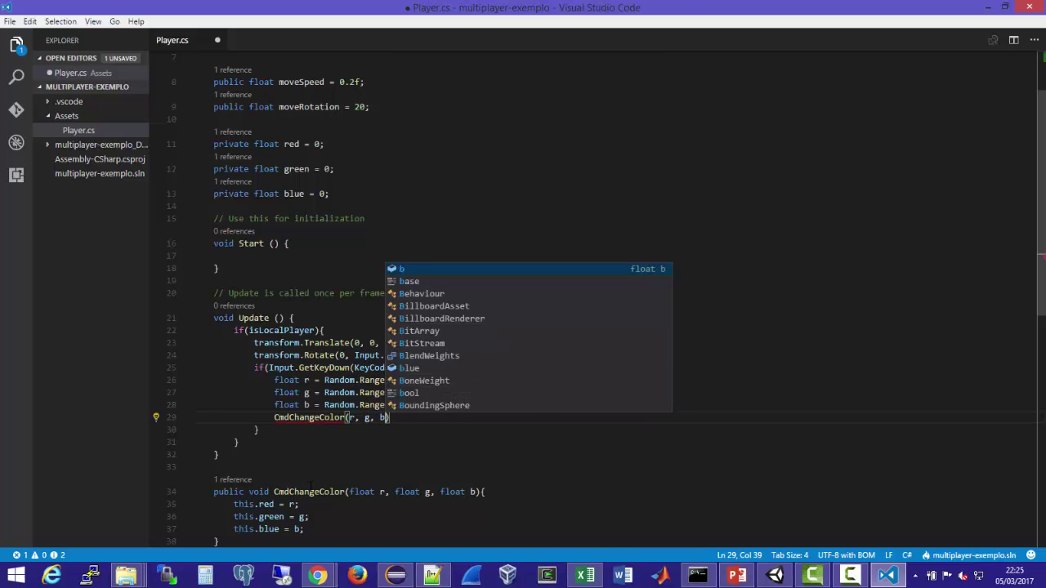
type(");")
scroll(312, 488, "down", 3)
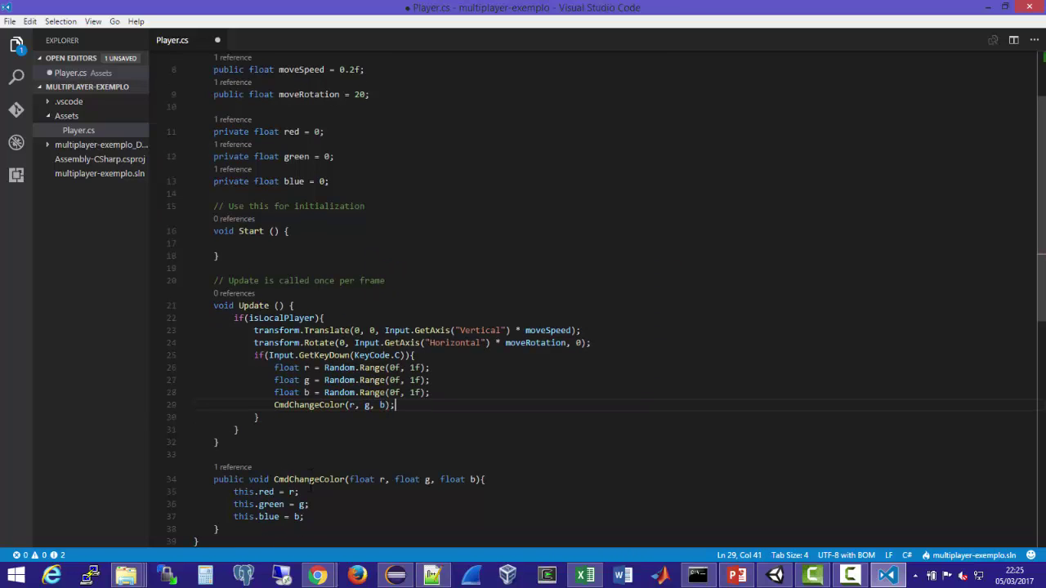
- Save Player.cs with the new CmdChangeColor method and C-key call
key("ctrl+s")
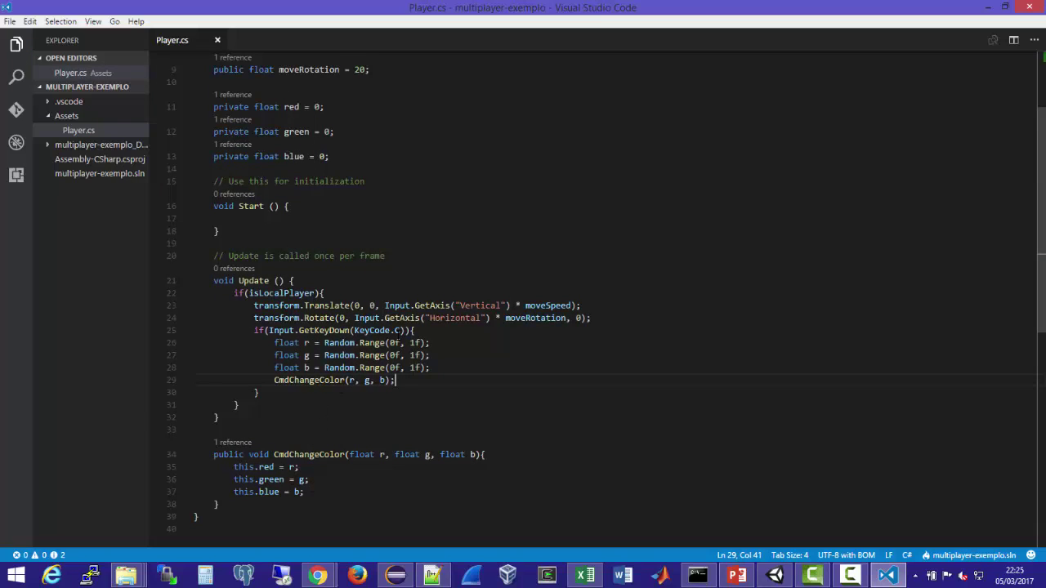
mouse_move(397, 330)
key("alt+Tab")
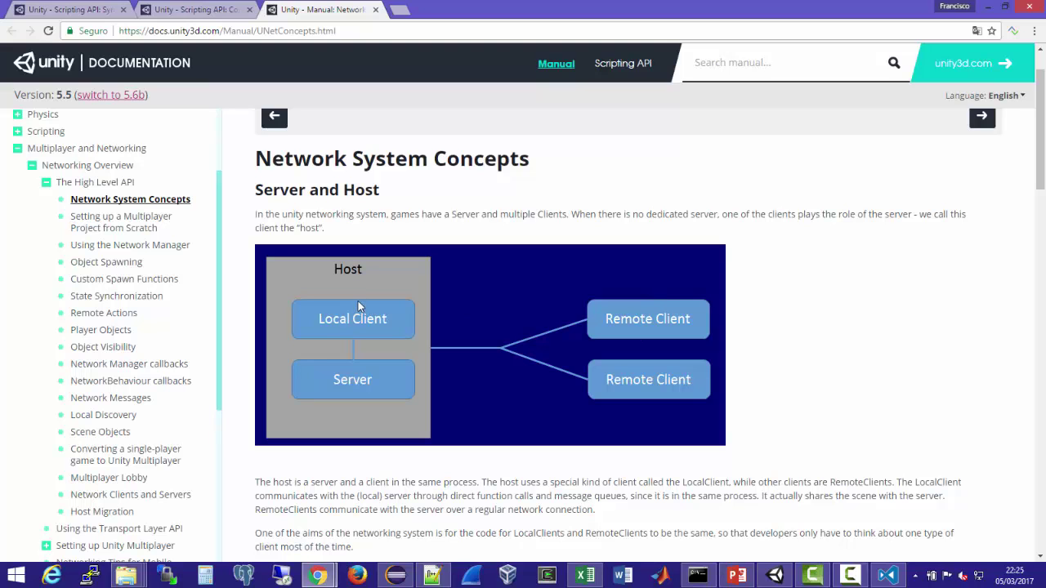
- Add a [SyncVar] attribute line above the red field
key("alt+Tab")
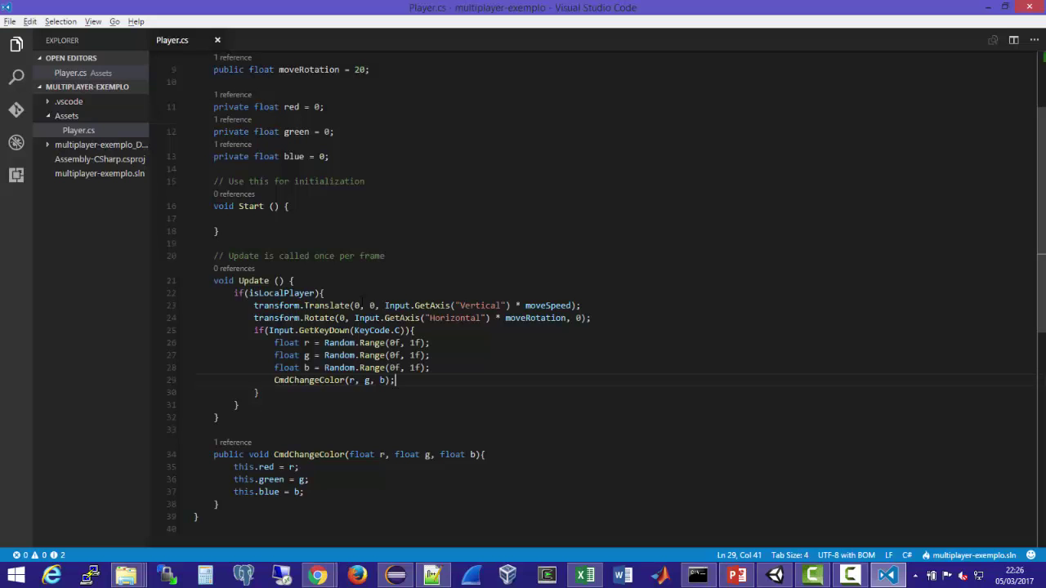
scroll(358, 301, "up", 2)
left_click(310, 151)
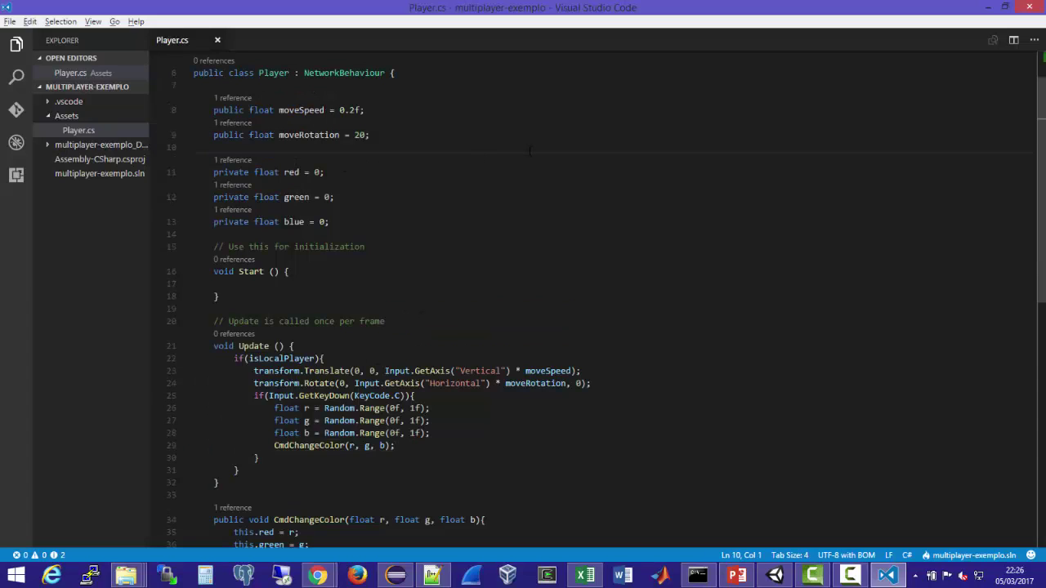
key("Return")
key("Tab")
type("[")
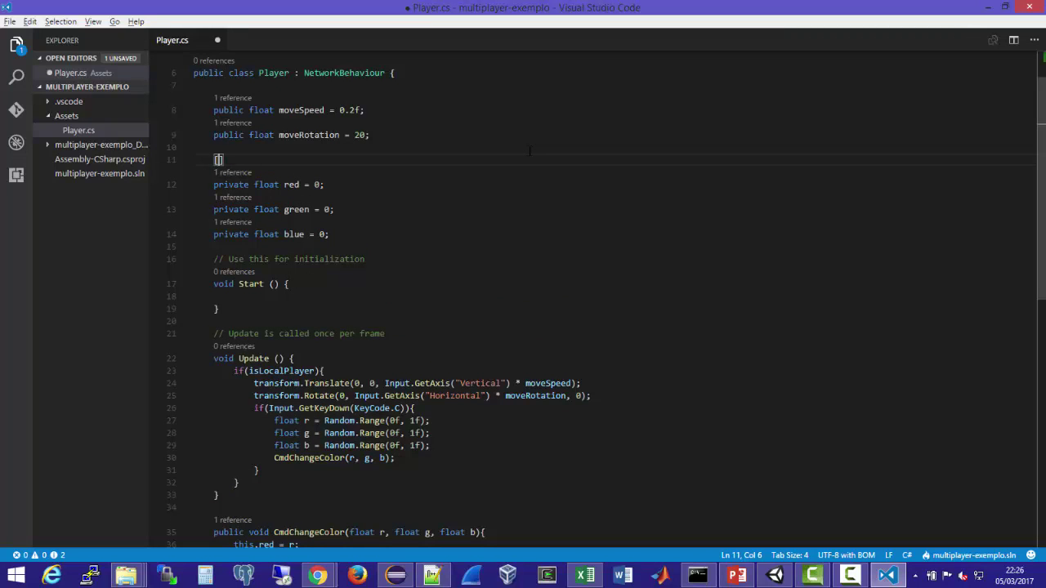
type("Syncv")
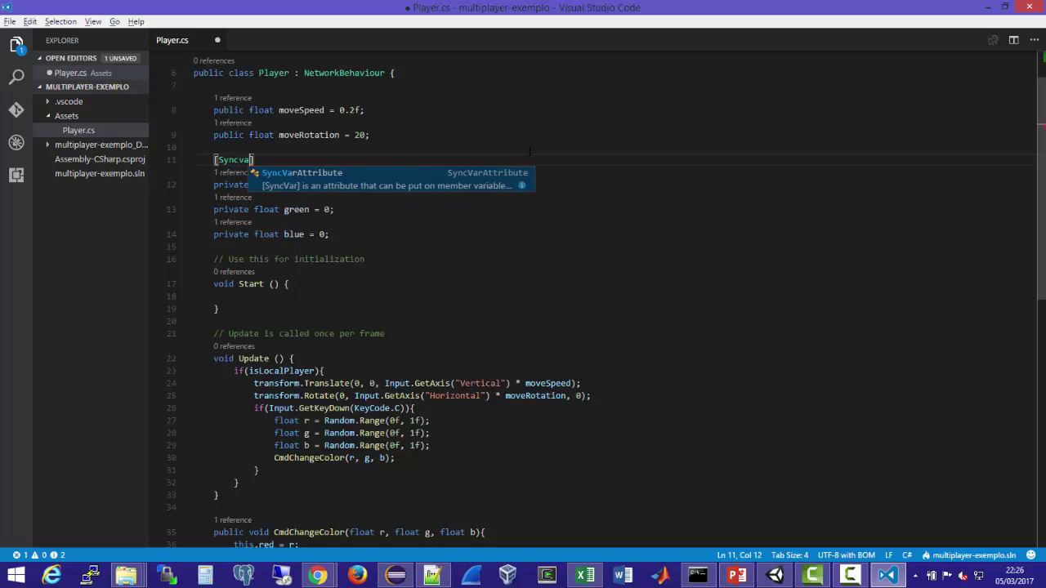
type("a")
key("BackSpace")
key("BackSpace")
type("Var")
key("Escape")
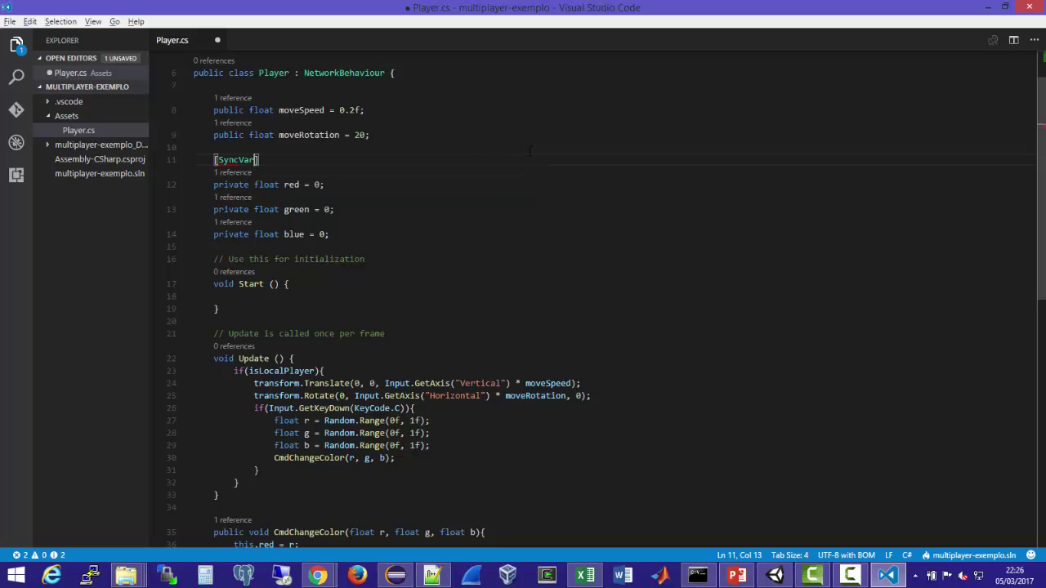
- Paste [SyncVar] above the green and blue fields, then save Player.cs
key("Home")
key("Home")
key("Down")
key("Down")
type("[SyncVar]")
key("Down")
key("ctrl+v")
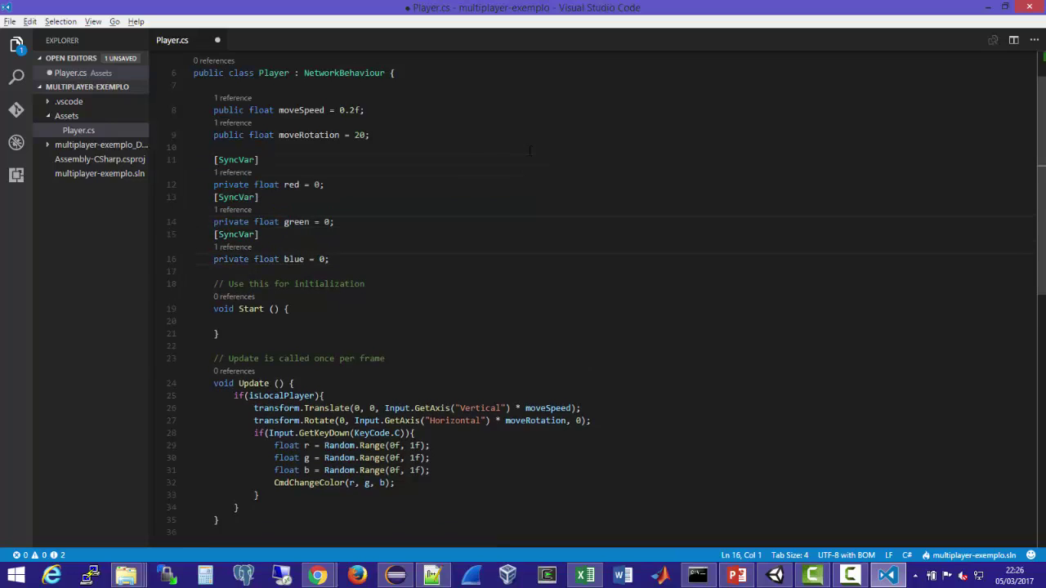
key("ctrl+s")
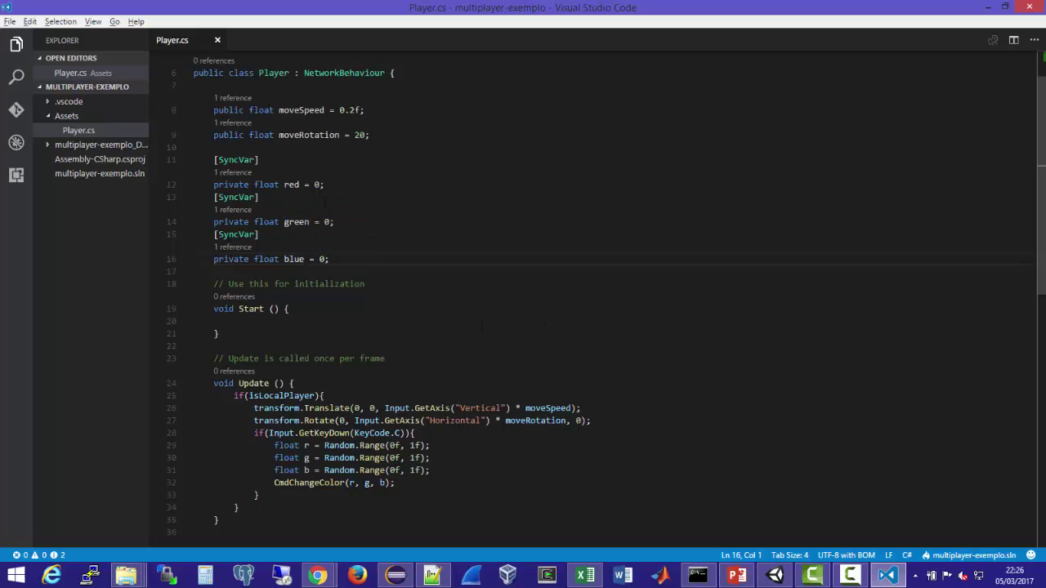
- Mark CmdChangeColor with the [Command] attribute and save Player.cs
scroll(427, 243, "down", 2)
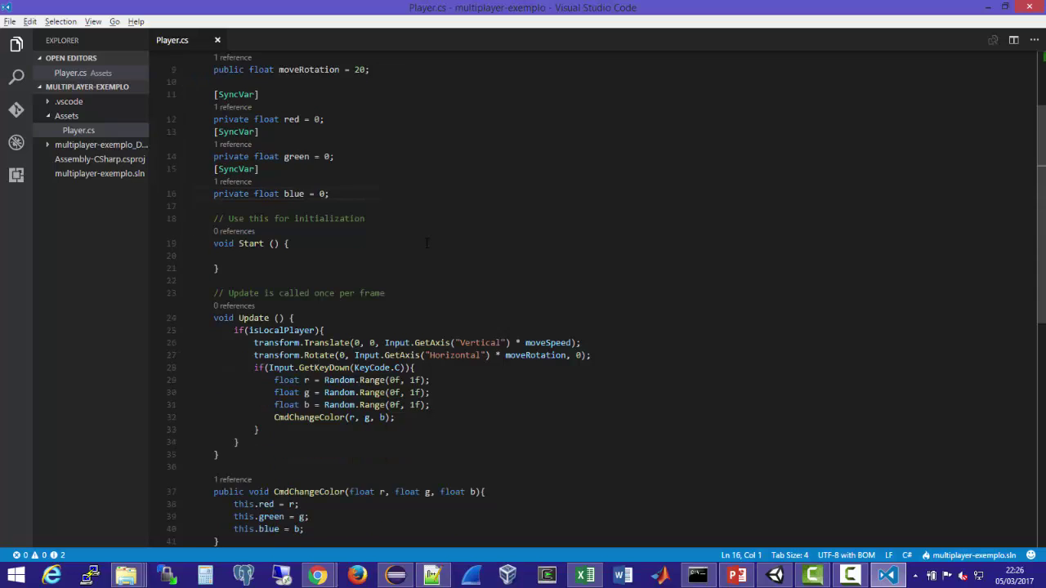
scroll(426, 243, "down", 1)
left_click(320, 445)
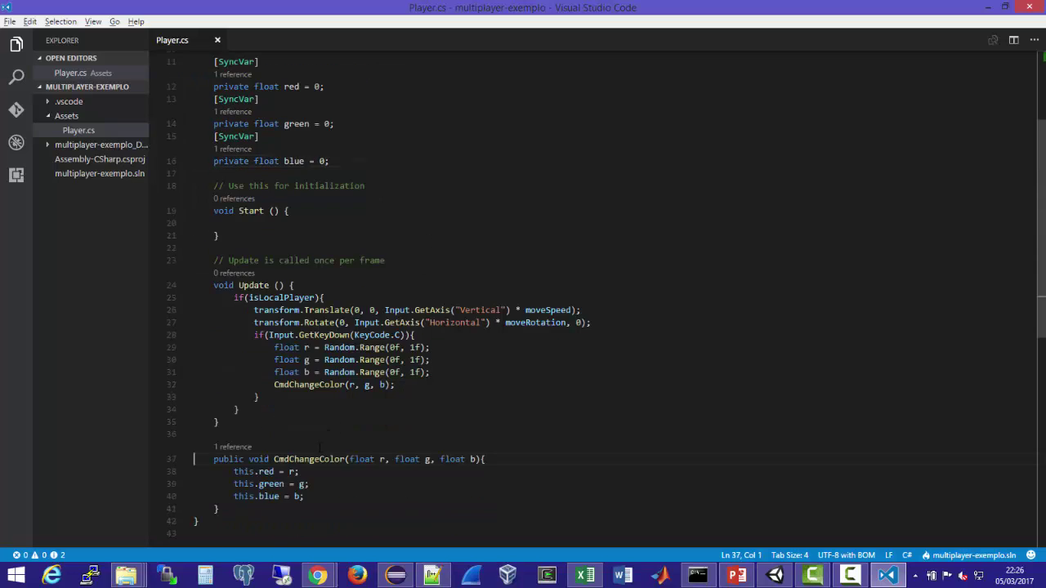
left_click(365, 430)
key("Return")
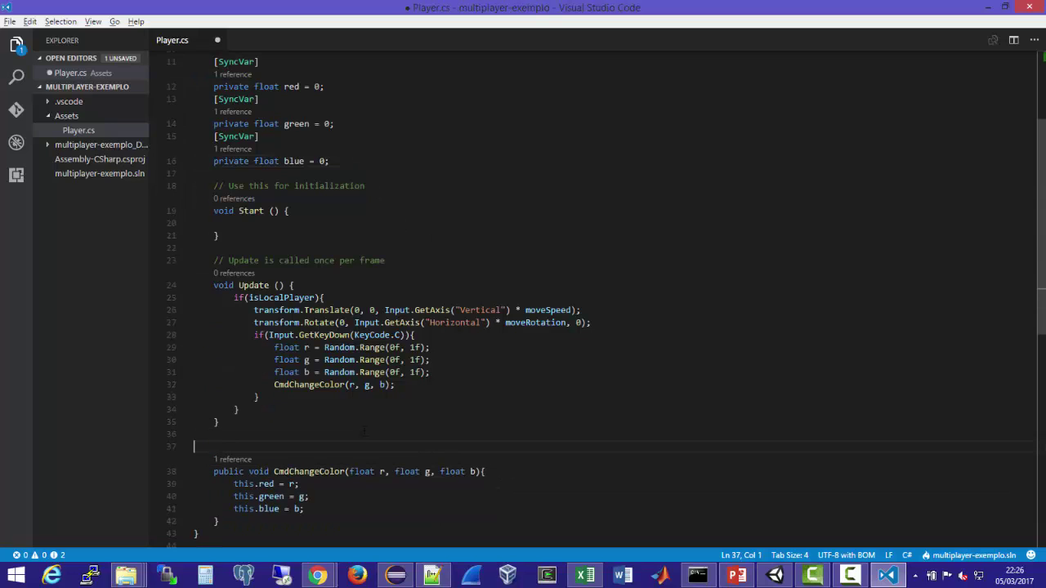
key("Tab")
type("{")
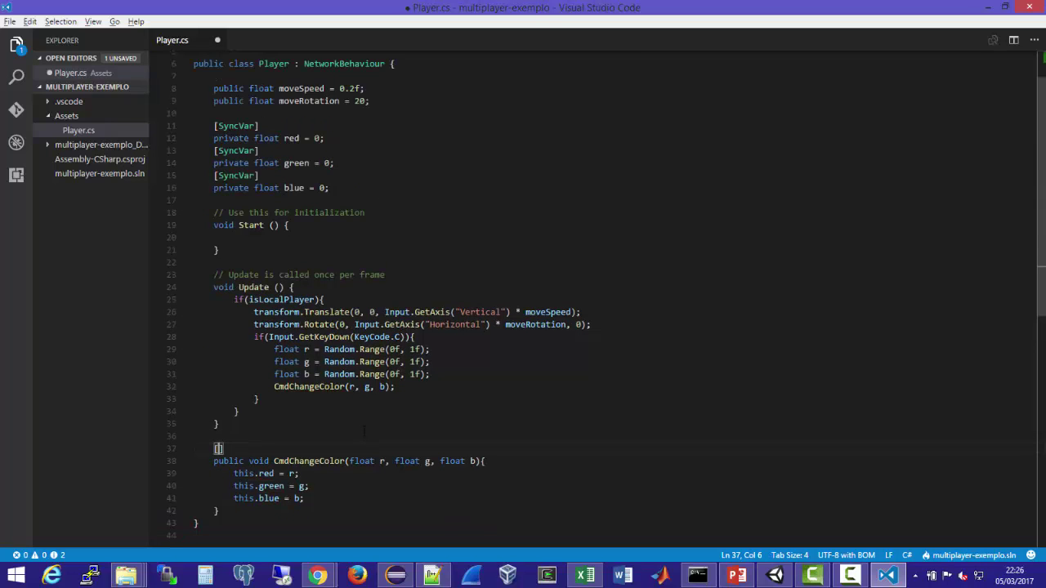
type("C")
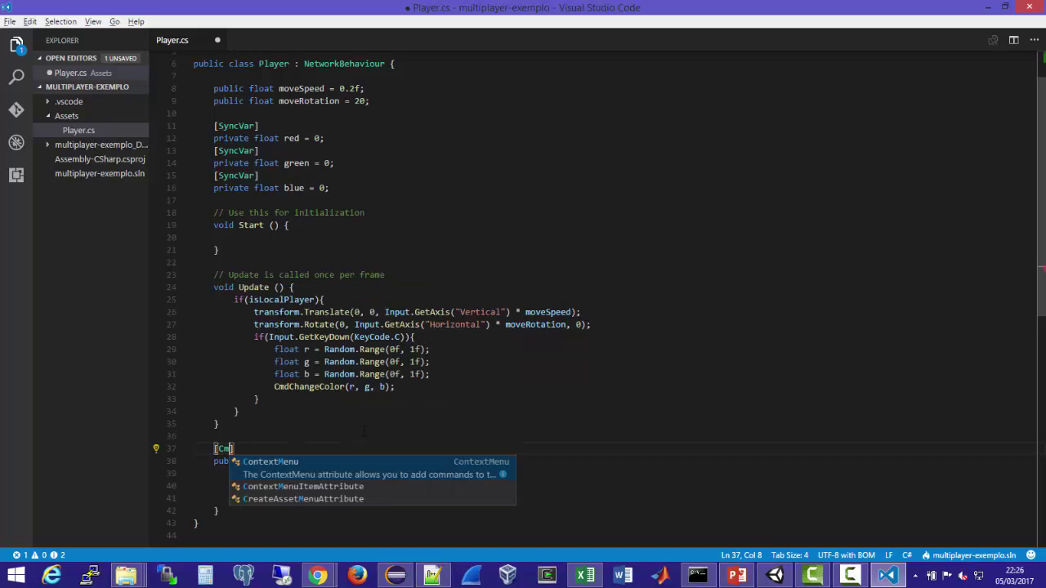
type("ommand")
key("Escape")
key("Down")
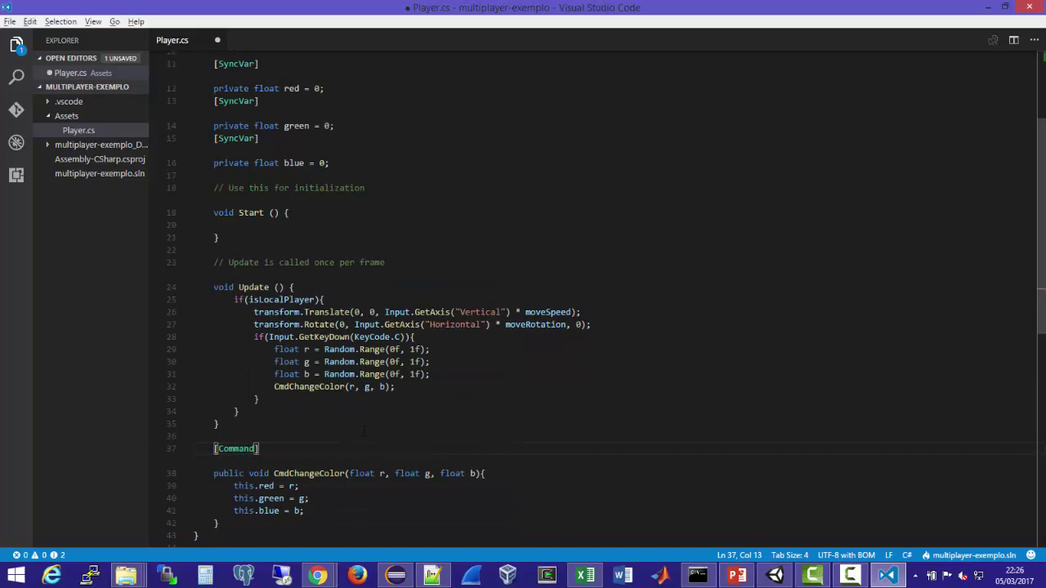
key("ctrl+s")
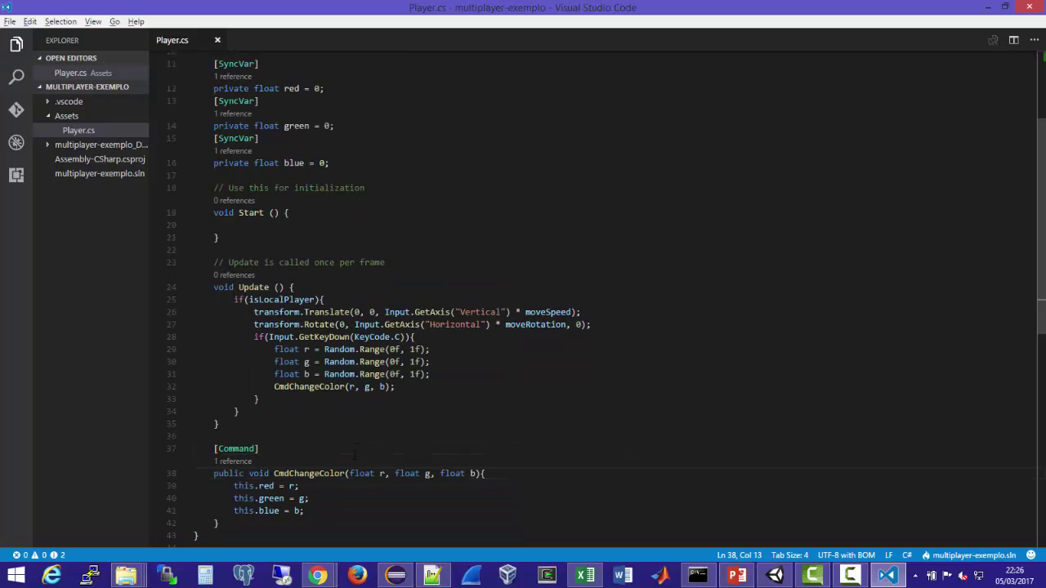
left_click(310, 474)
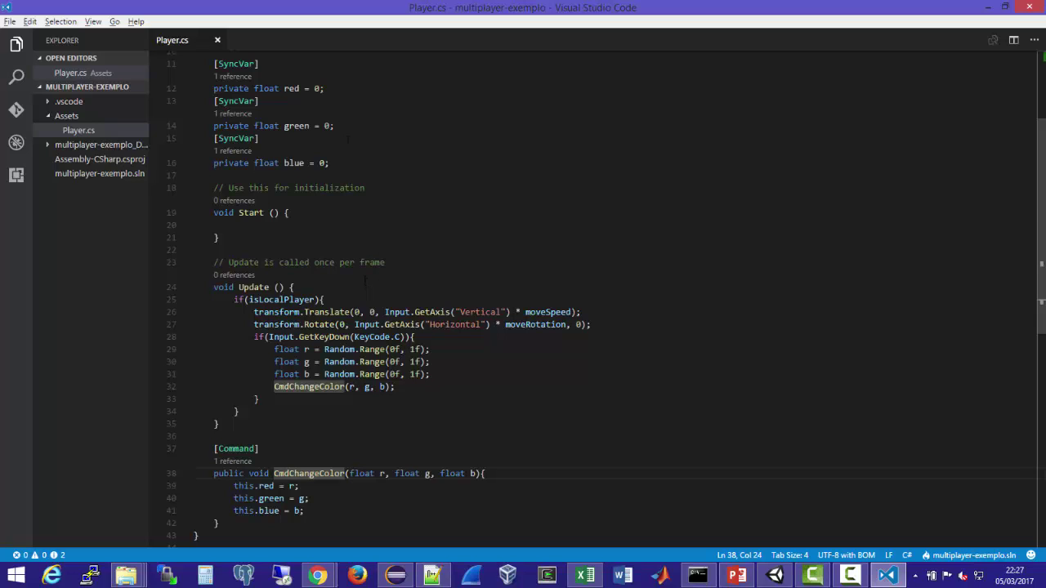
- At the top of Update, add 'Renderer renderer = GetComponent<Renderer>();'
left_click(349, 288)
key("Return")
key("Return")
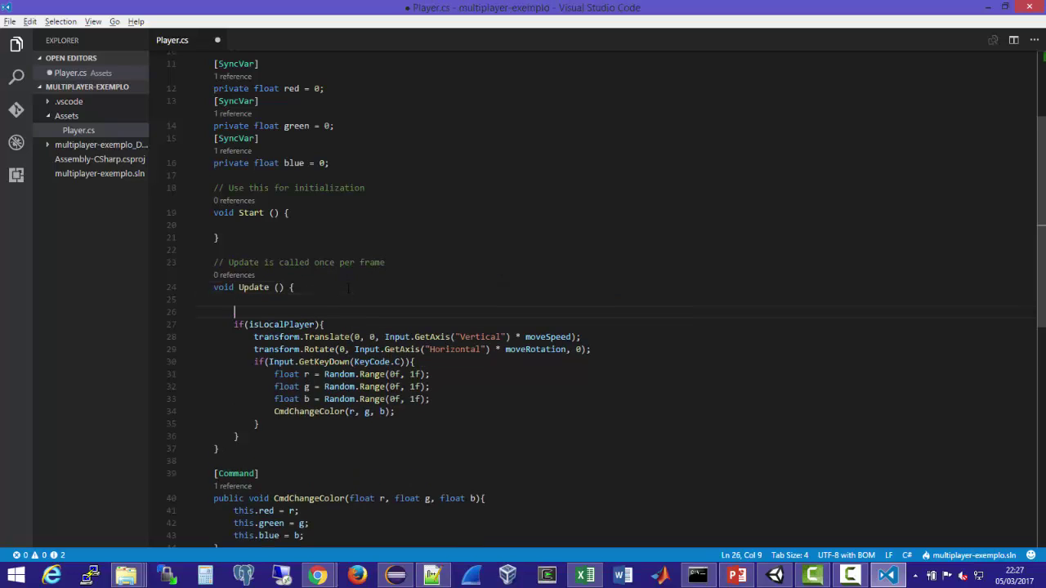
key("Up")
type("Render")
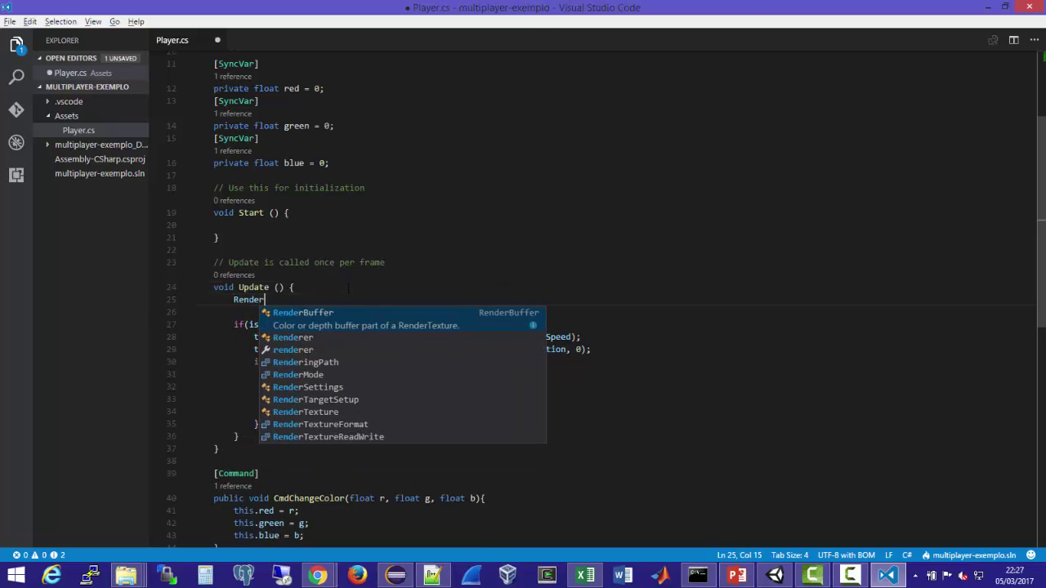
type("er rend")
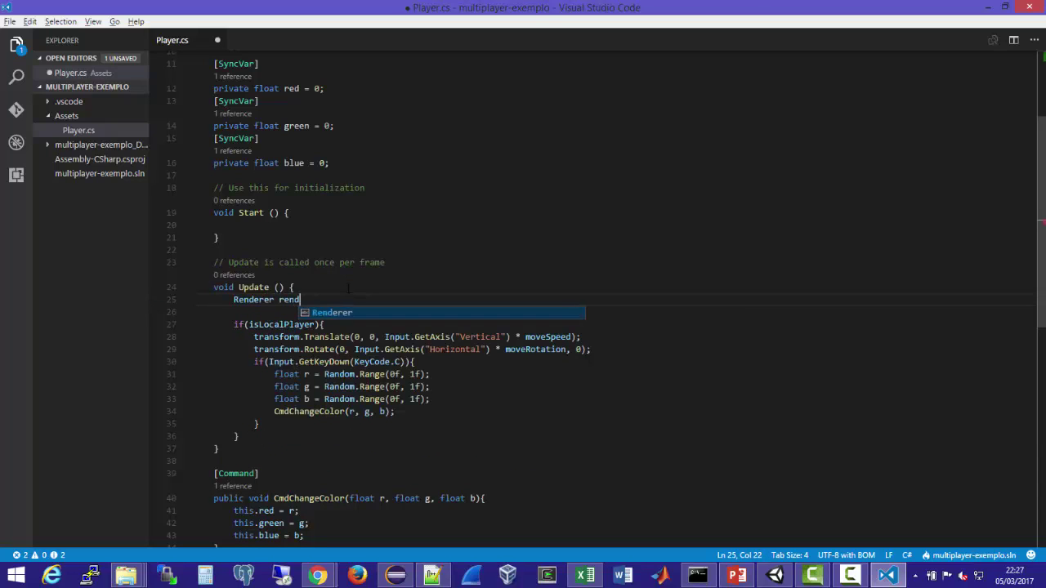
type("erer = ")
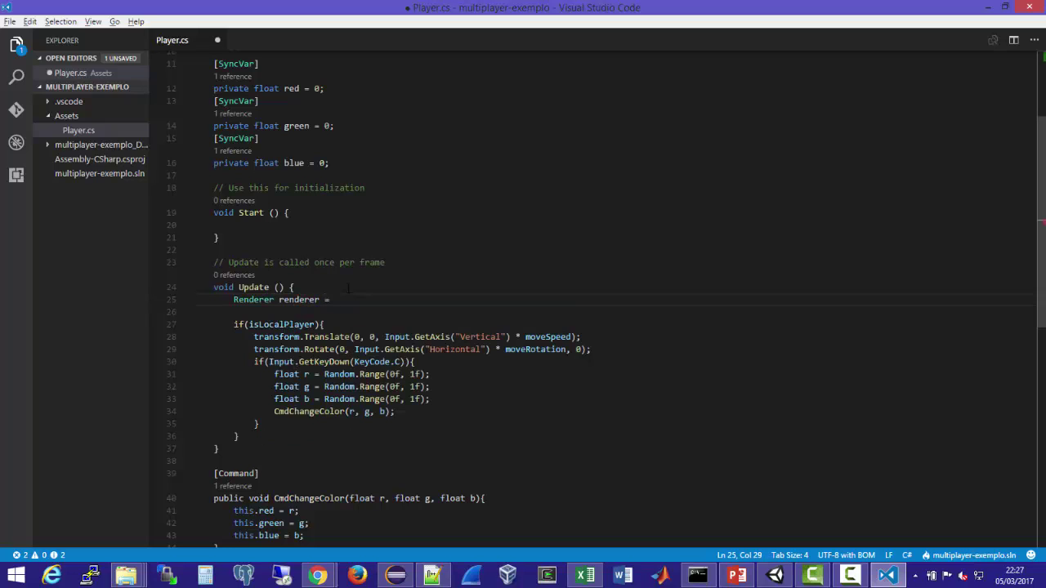
type("GetC")
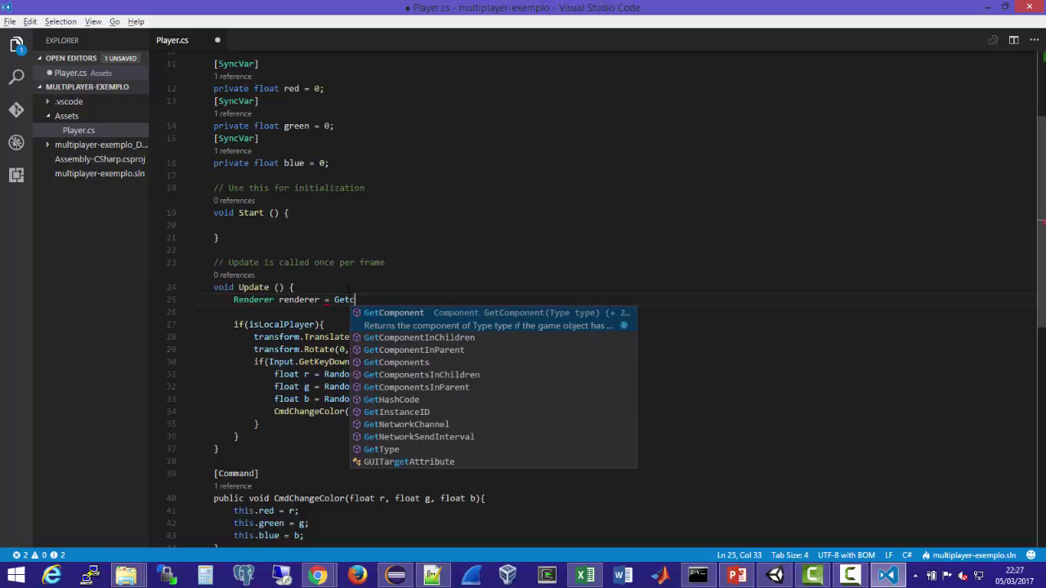
key("Return")
type("(")
key("BackSpace")
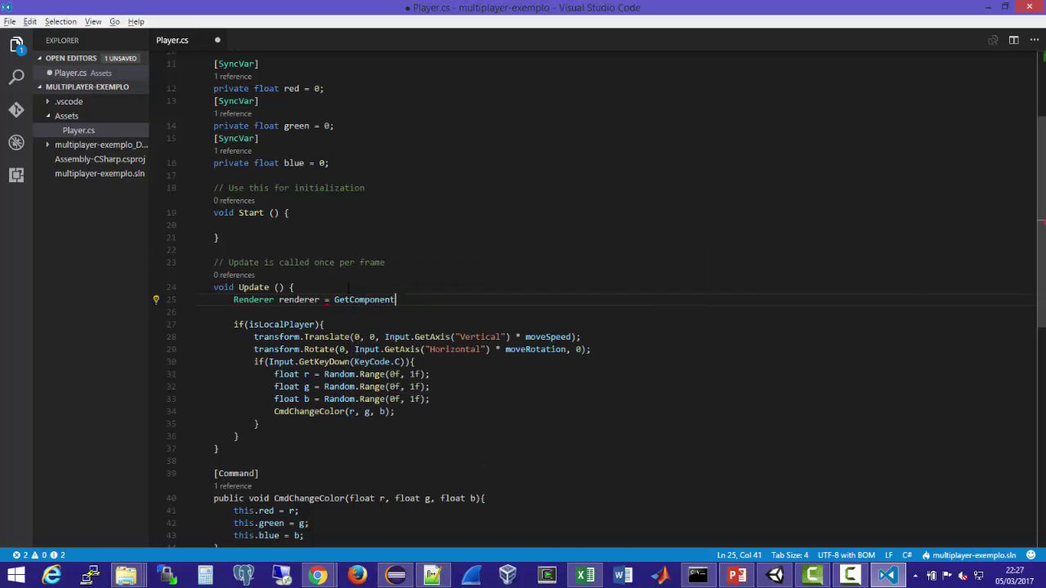
type("<R")
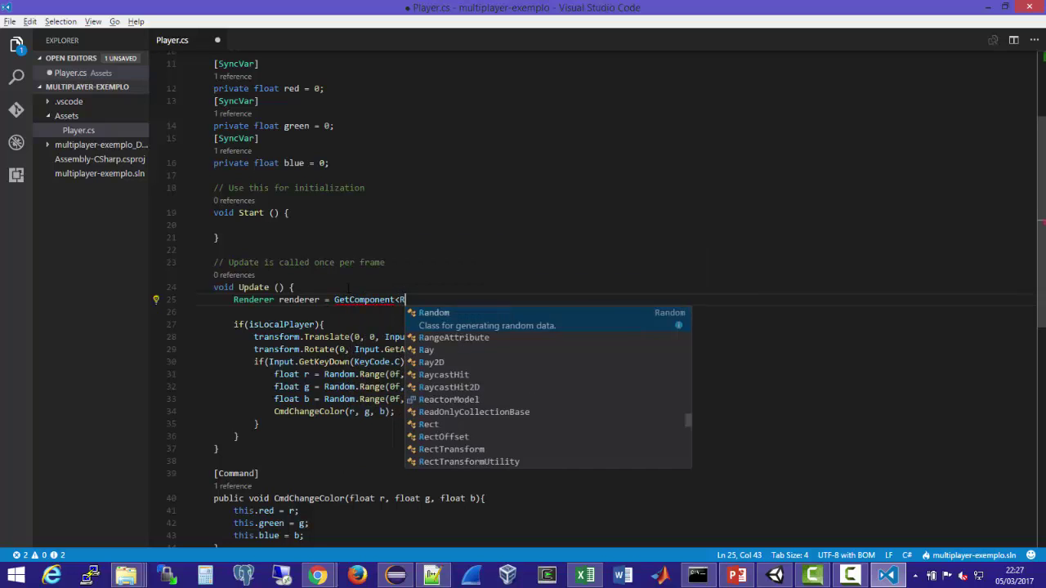
type("enderer")
type(">")
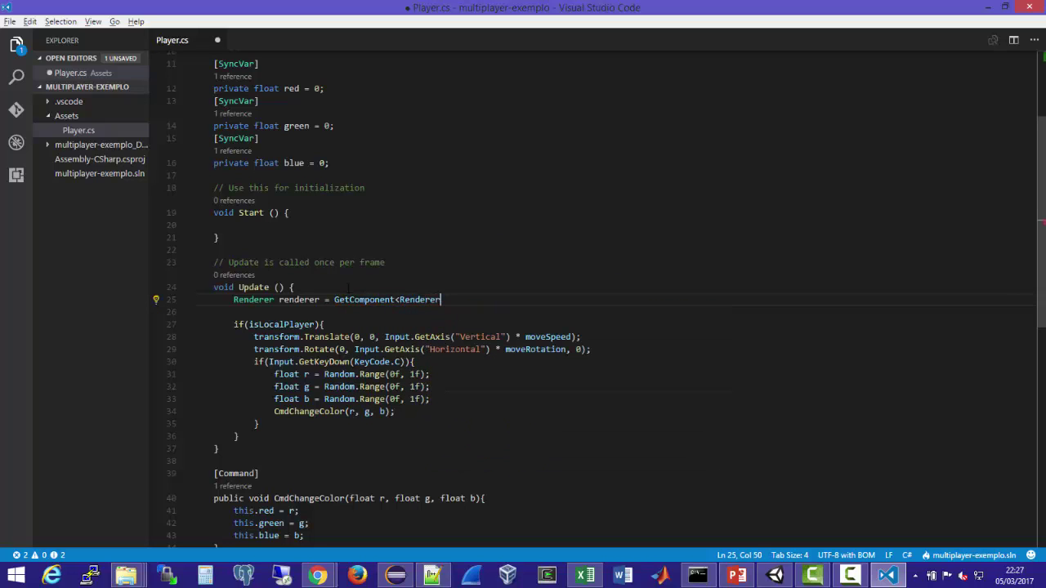
type("();")
key("Return")
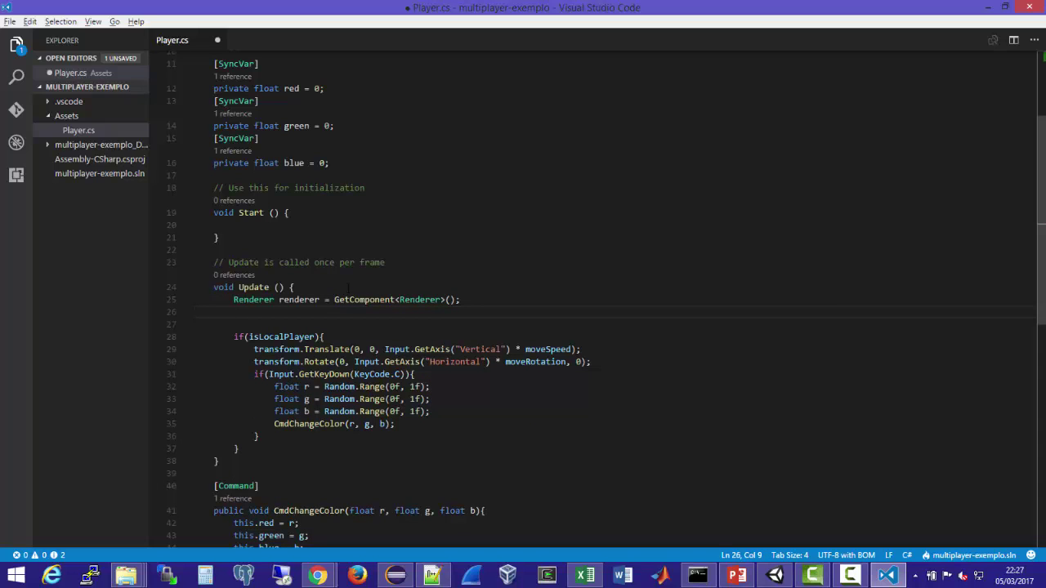
- Add the line 'renderer.material.color = new Color(red, green, blue);'
type("renderer")
key("Escape")
type(".")
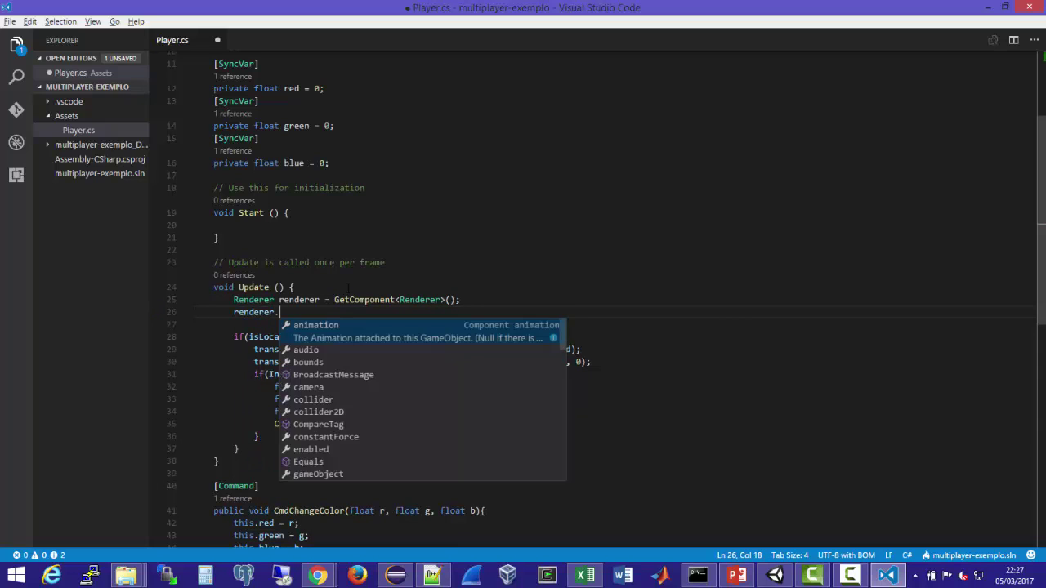
type("ma")
key("Return")
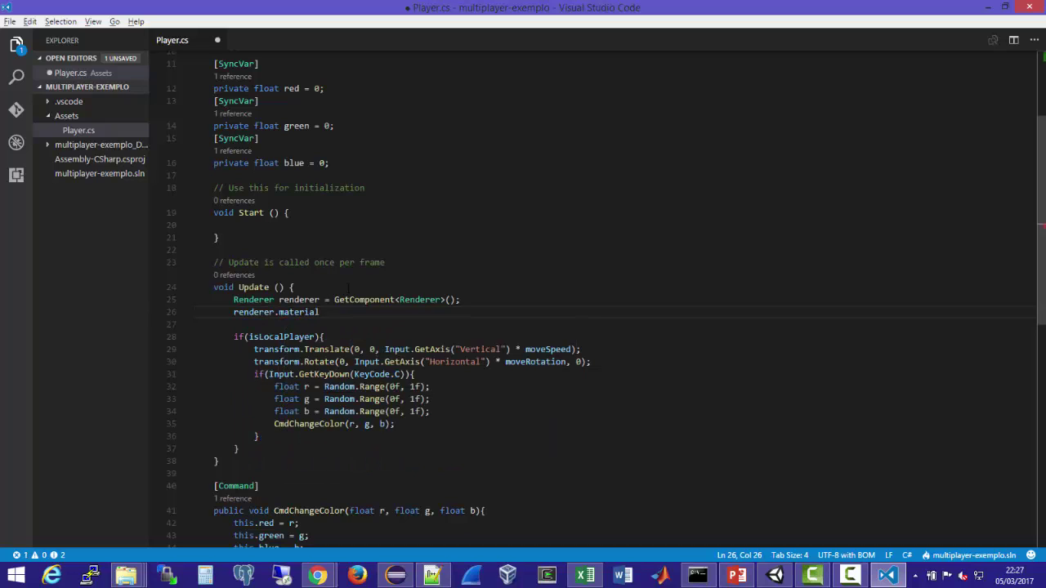
type(".co")
key("Return")
type("= new Co")
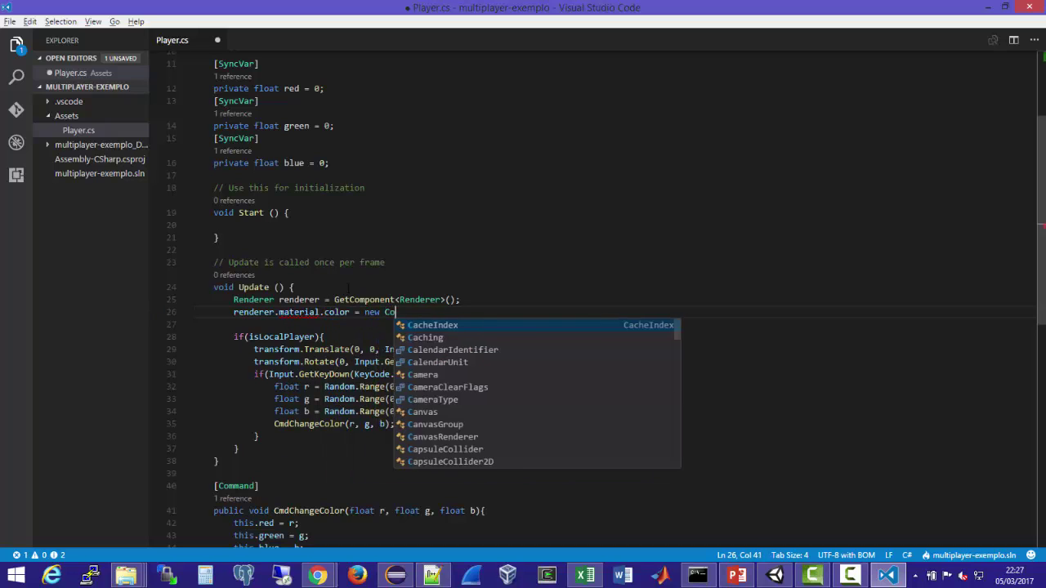
type("lor(red")
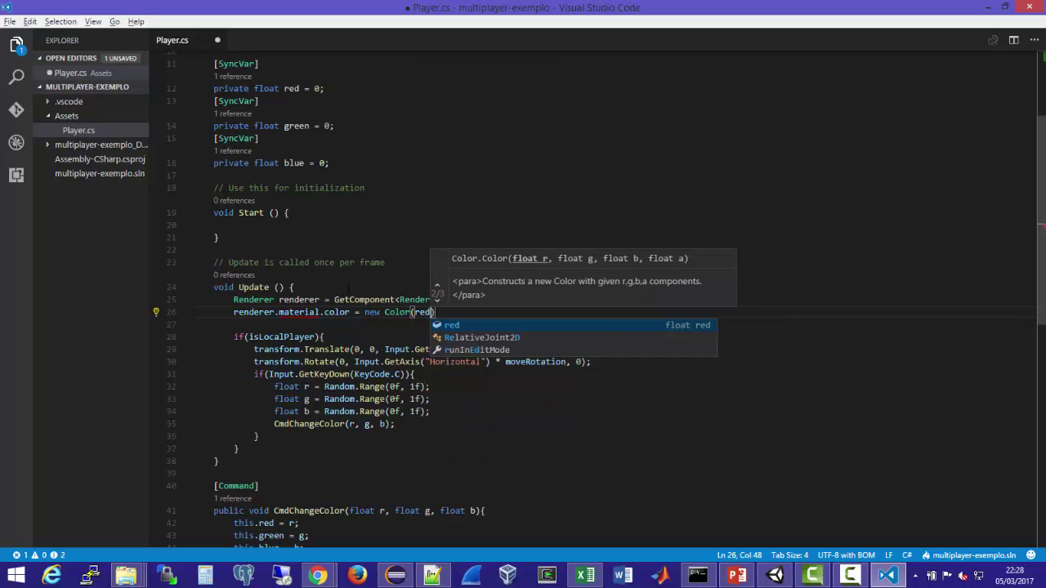
type(", green, blue)")
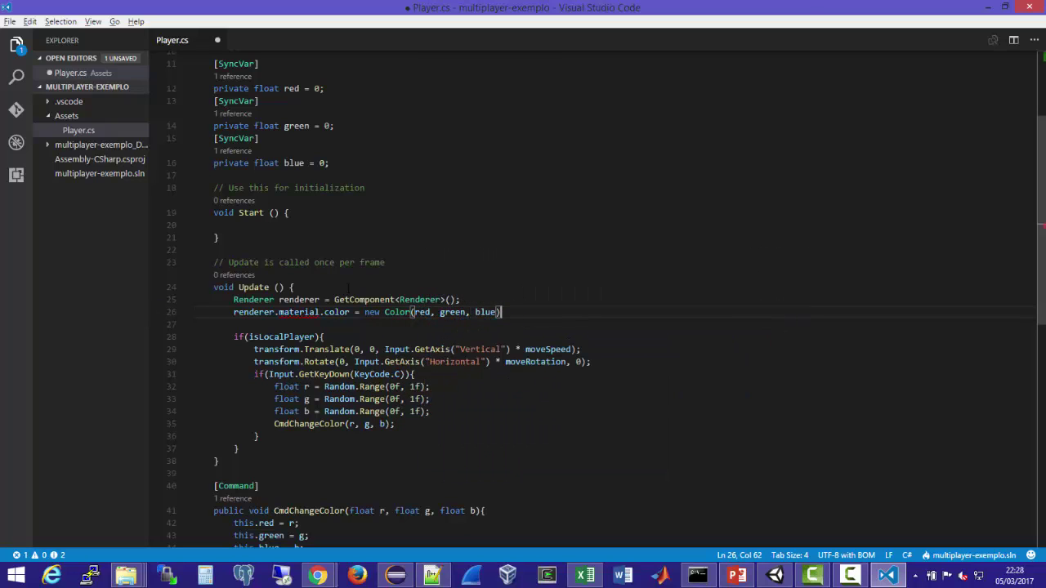
type(";")
- Save Player.cs and return to the Unity editor
key("ctrl+s")
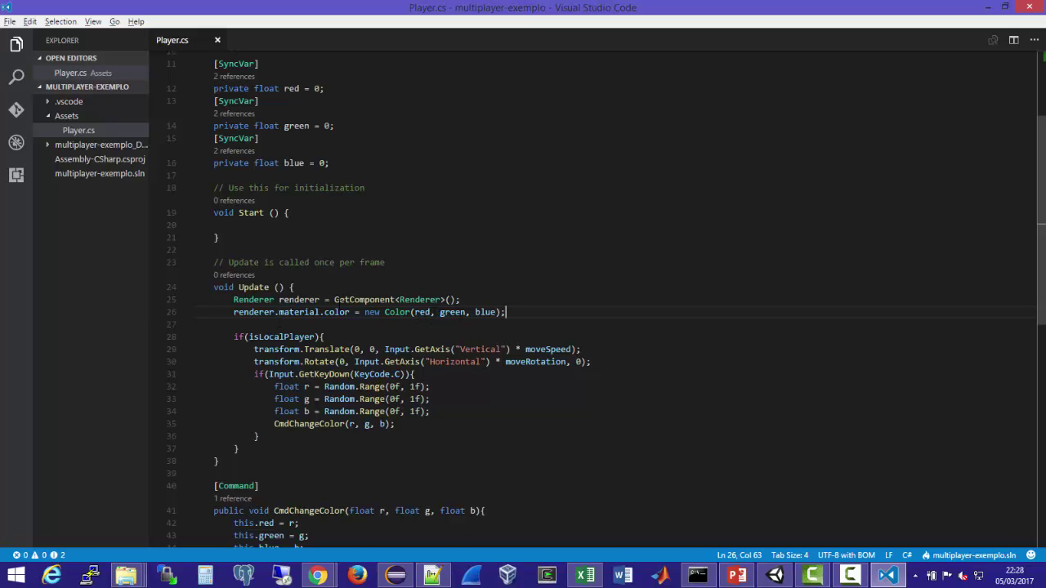
mouse_move(337, 300)
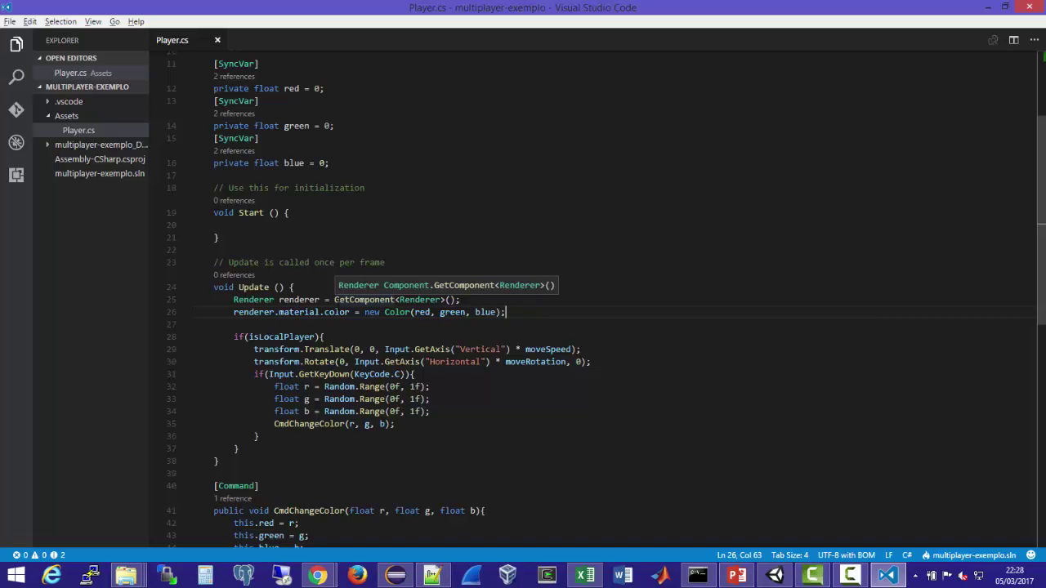
key("alt+Tab")
key("alt+Tab")
key("alt+Tab")
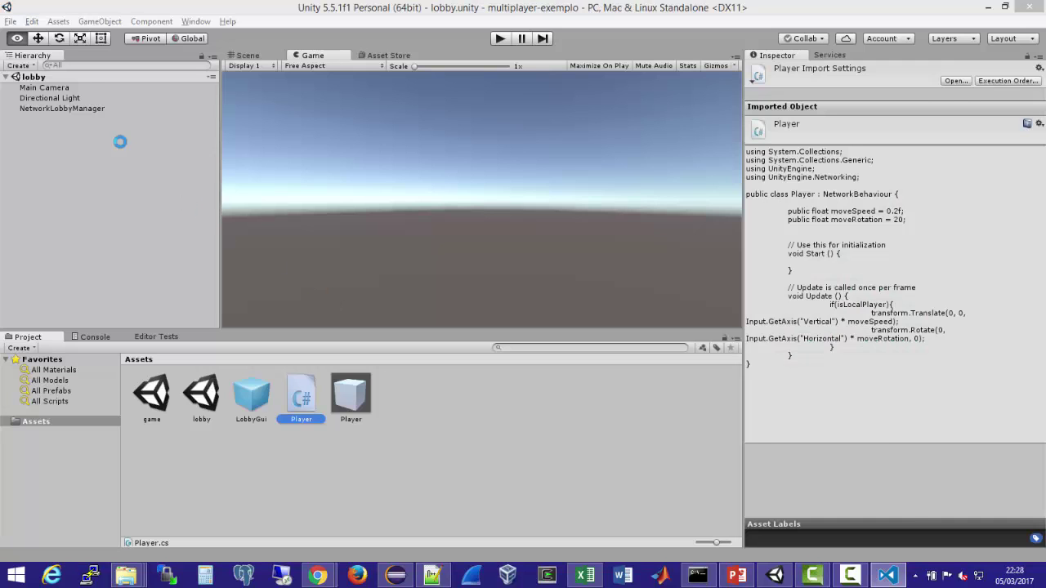
- Build and run a standalone copy of the game, and enter Play mode in the editor
left_click(10, 22)
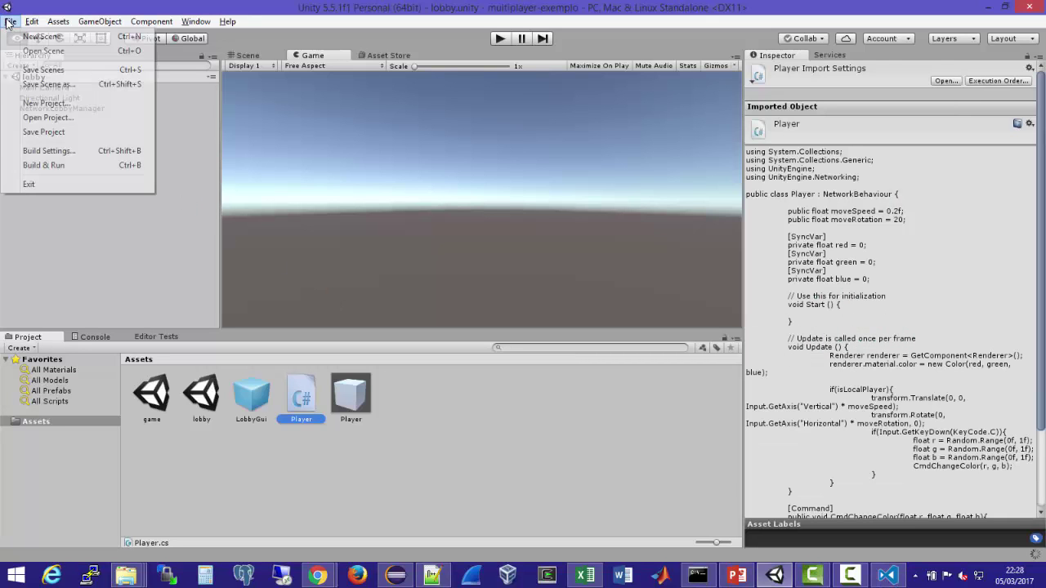
left_click(69, 166)
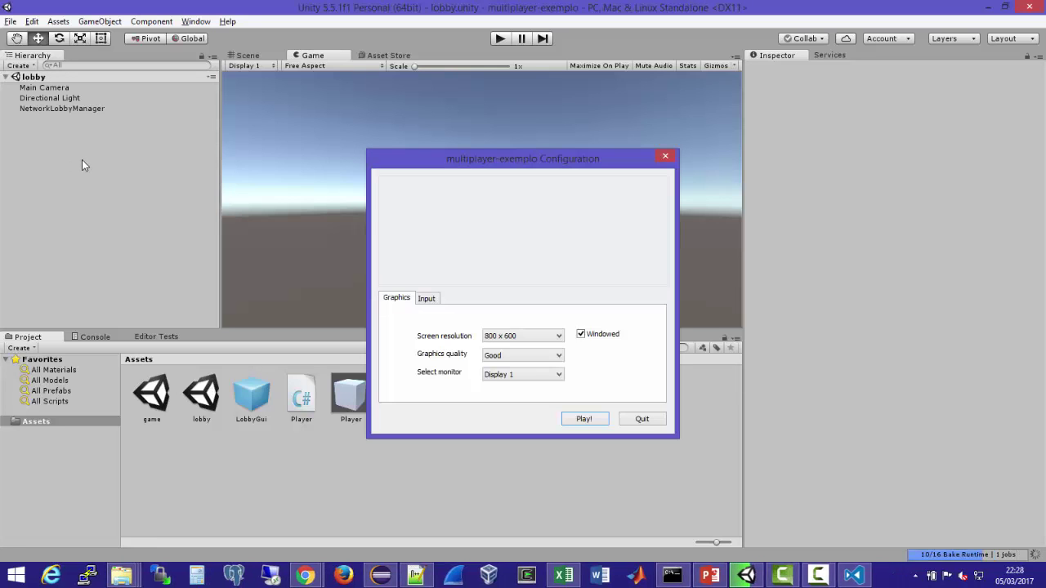
left_click(501, 38)
left_click(500, 38)
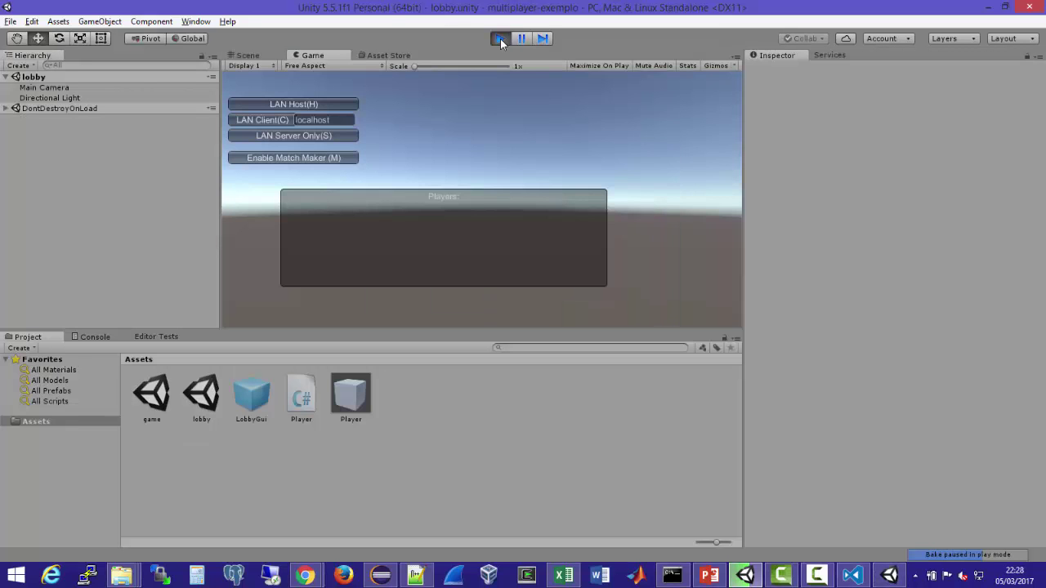
- Host a LAN game in the editor and launch the standalone build from its configuration dialog
left_click(311, 103)
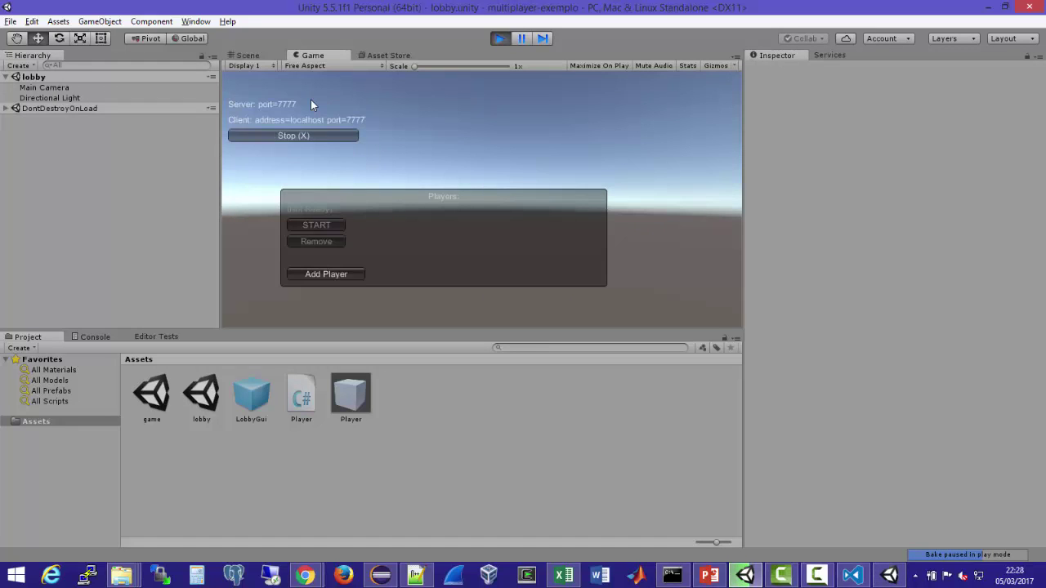
key("alt+Tab")
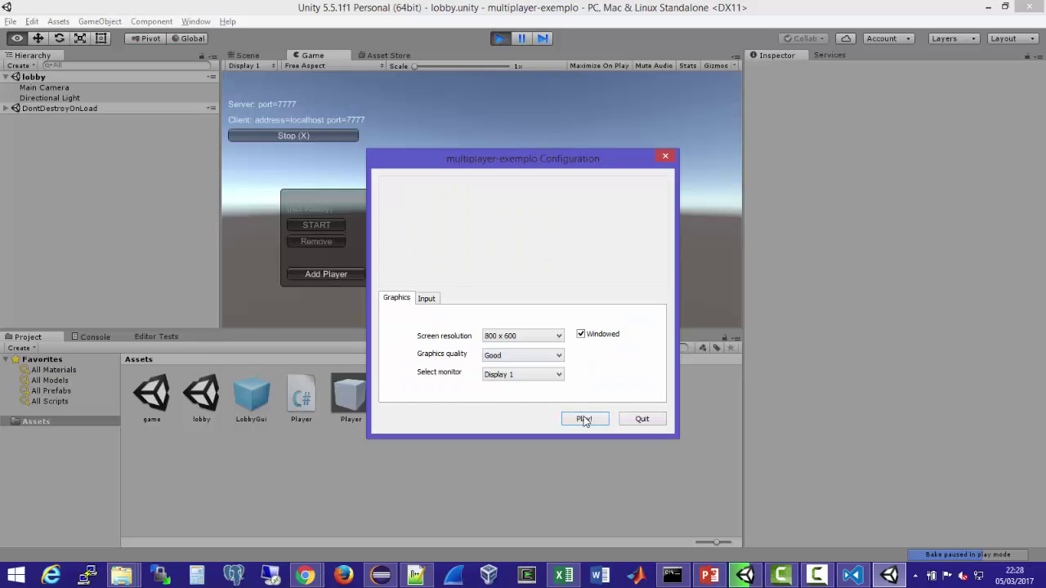
left_click(585, 418)
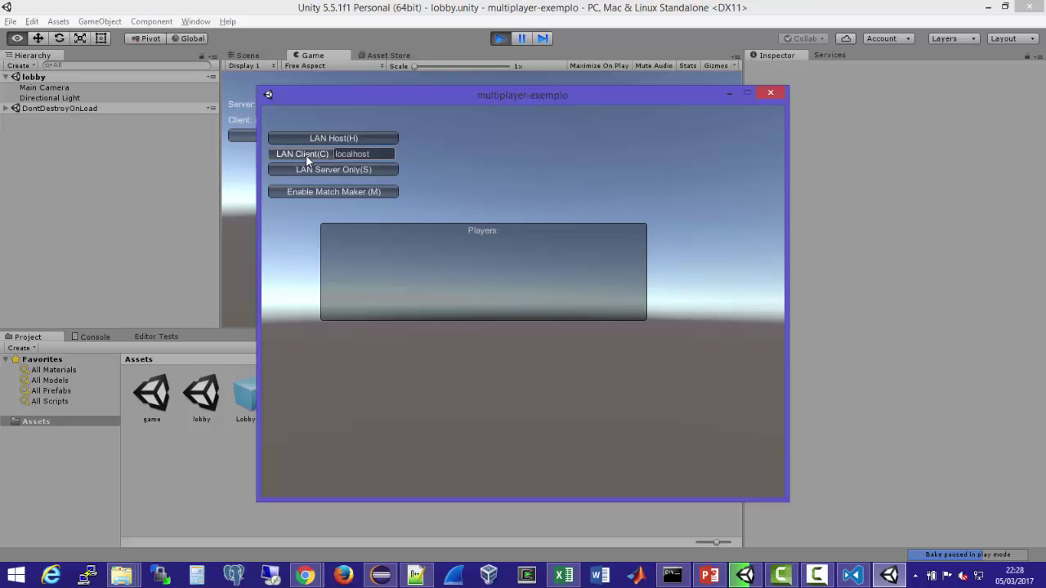
- Join the hosted game as a LAN client, mark the player ready, and start the match
left_click(306, 155)
left_click_drag(440, 95, 689, 127)
left_click(681, 290)
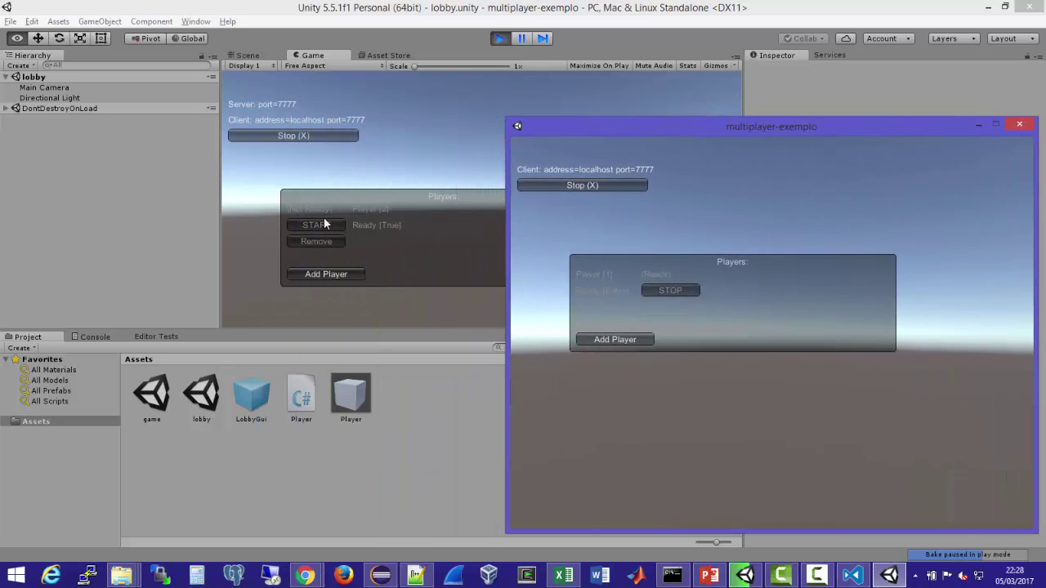
left_click(307, 223)
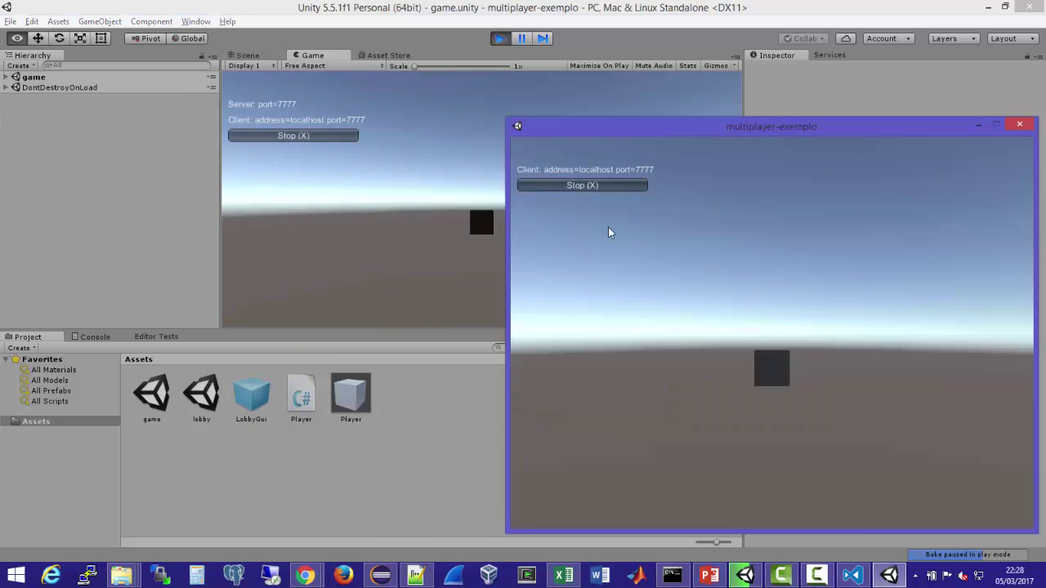
- Turn the client's cube, drive it forward and left, then randomise its colour
key("Left")
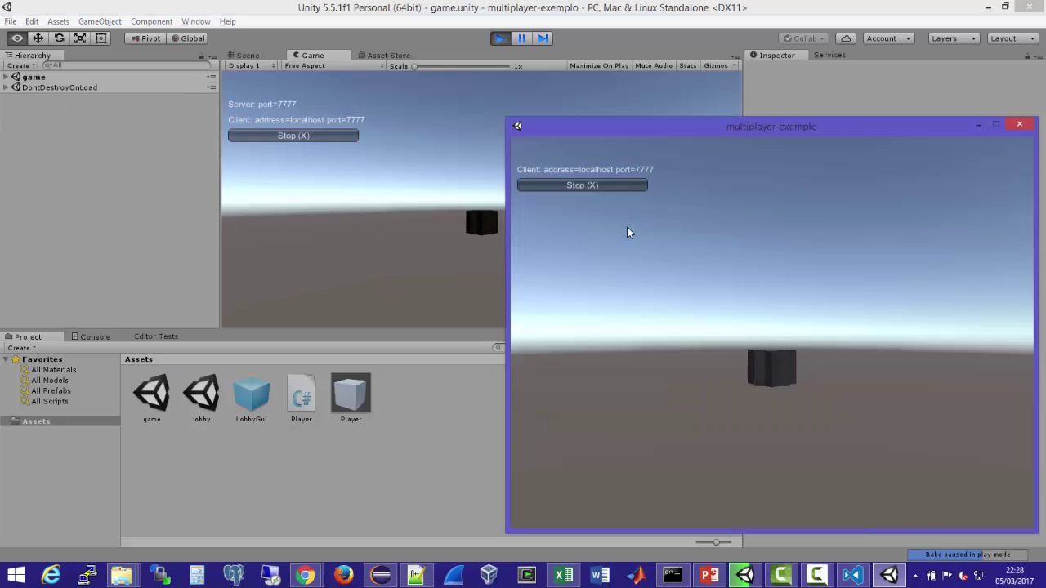
key("Up")
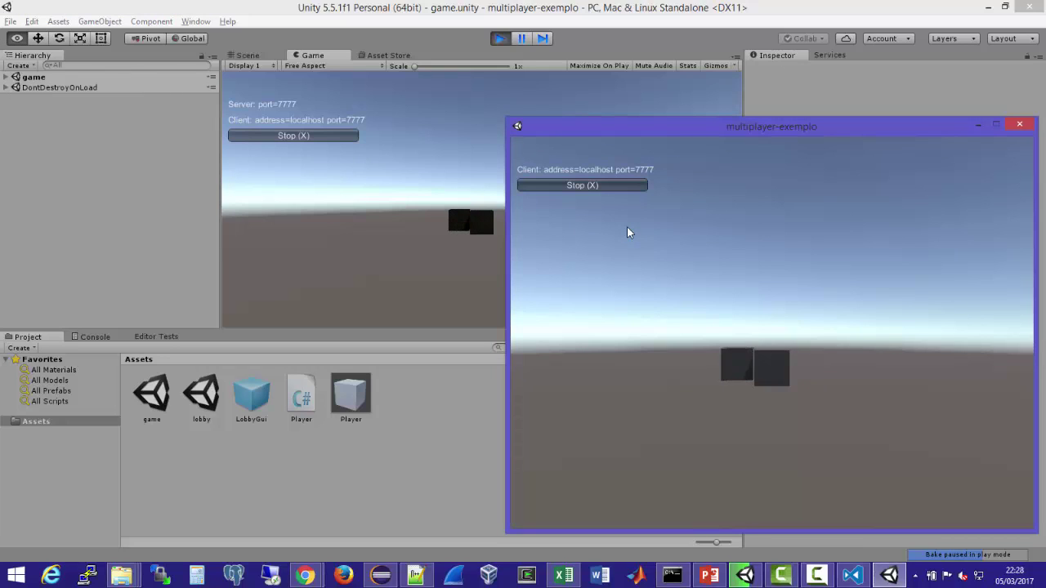
key("Up")
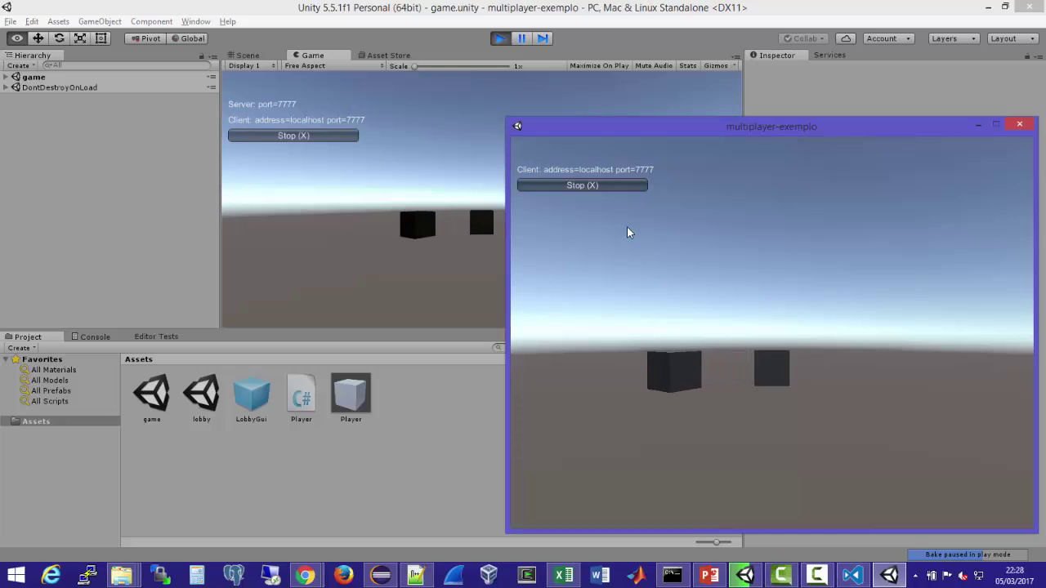
key("space")
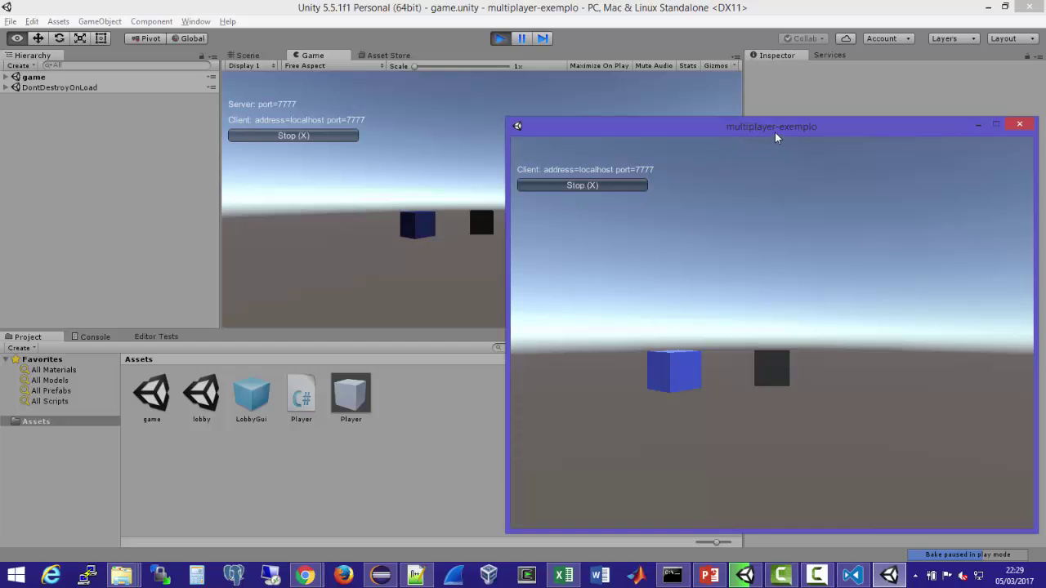
- With the client window moved up and right, nudge the cube and recolour it twice
left_click_drag(779, 128, 805, 116)
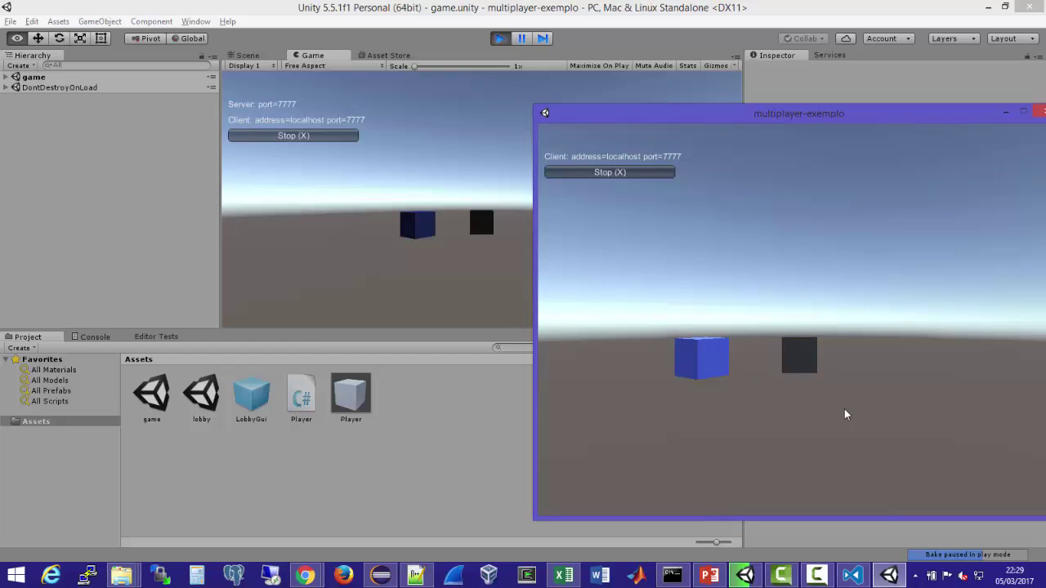
key("Down")
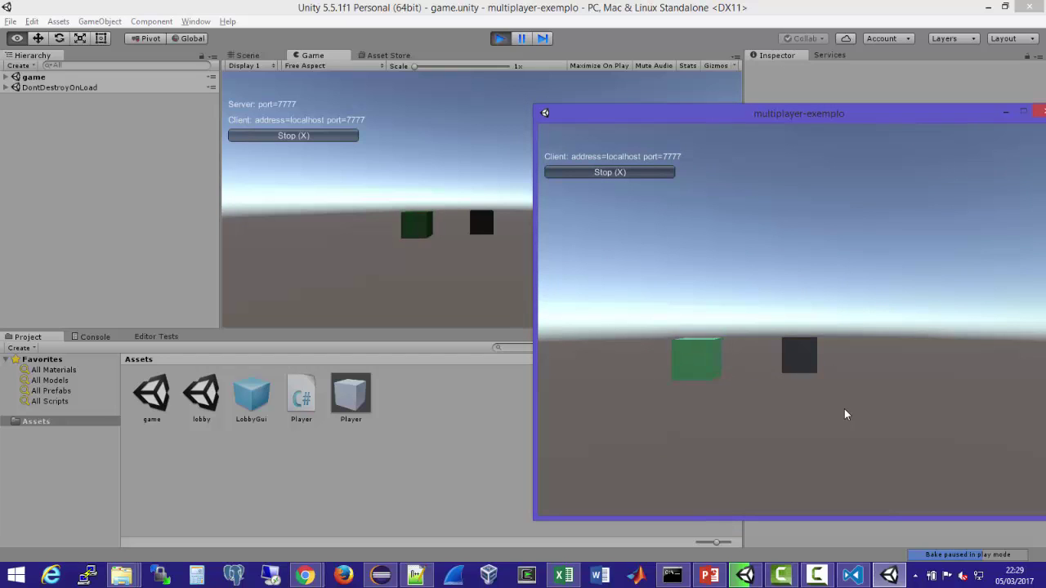
key("space")
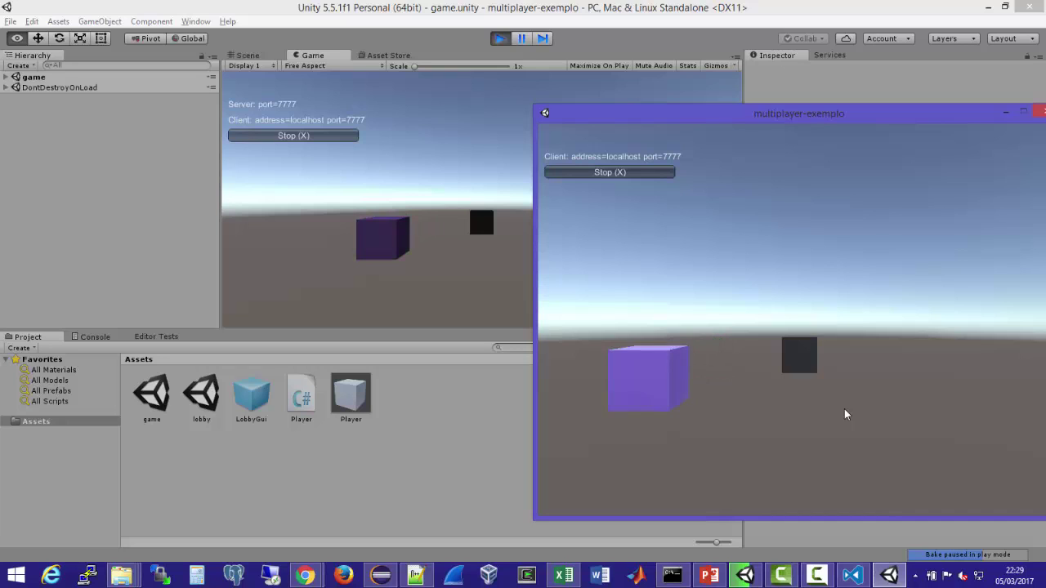
key("space")
key("space")
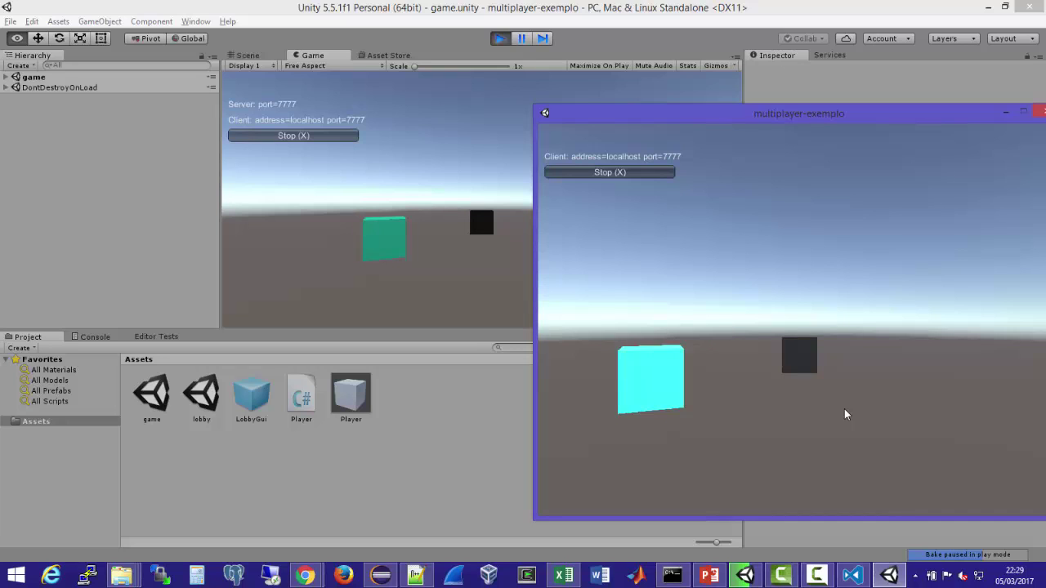
key("alt+Tab")
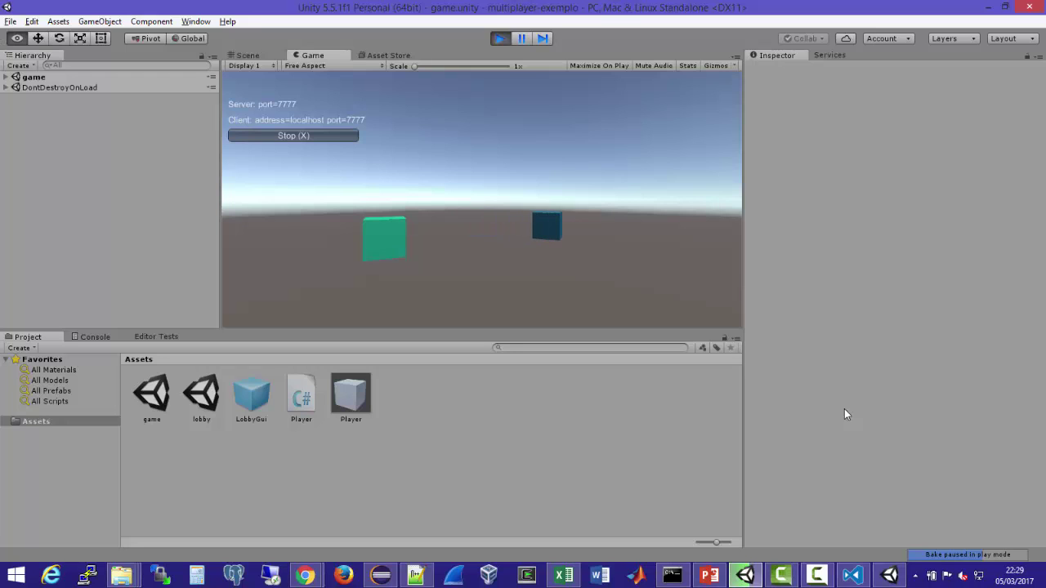
- Rotate the client's cube, then recolour and move the cube from the editor's Game view
key("alt+Tab")
key("alt+Tab")
key("alt+Tab")
key("Left")
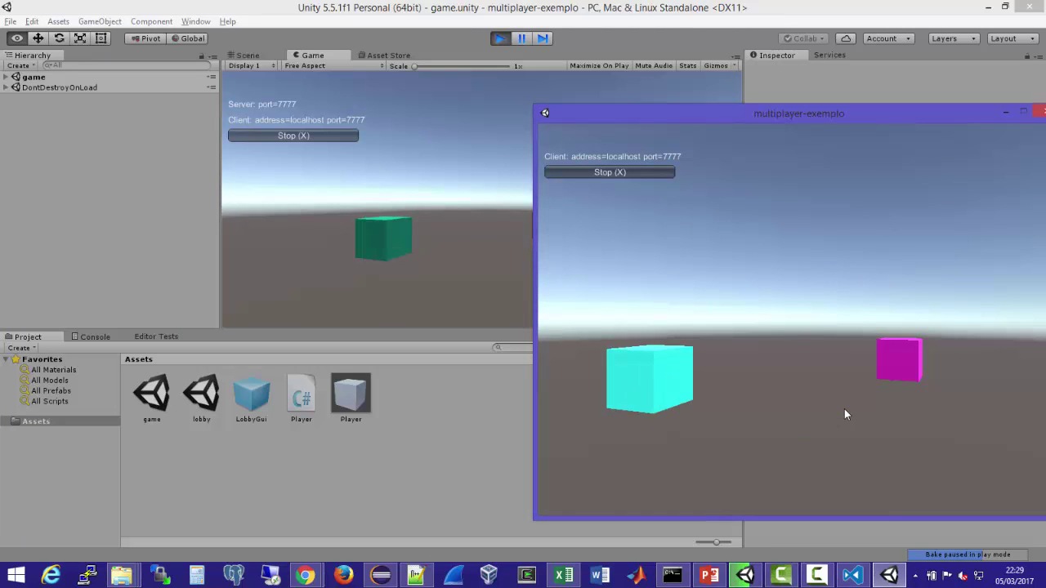
key("alt+Tab")
key("alt+Tab")
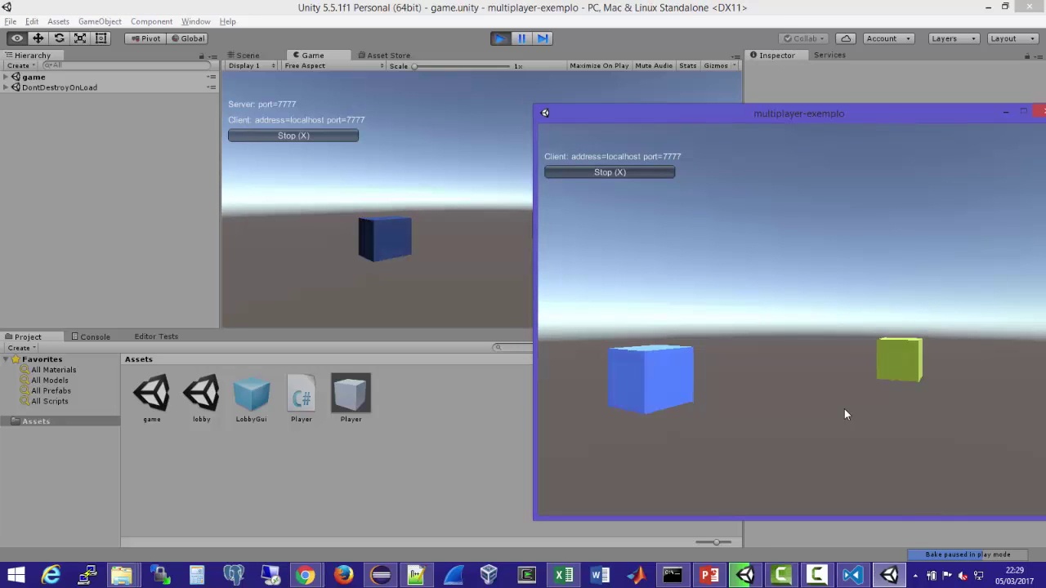
key("Up")
key("Up")
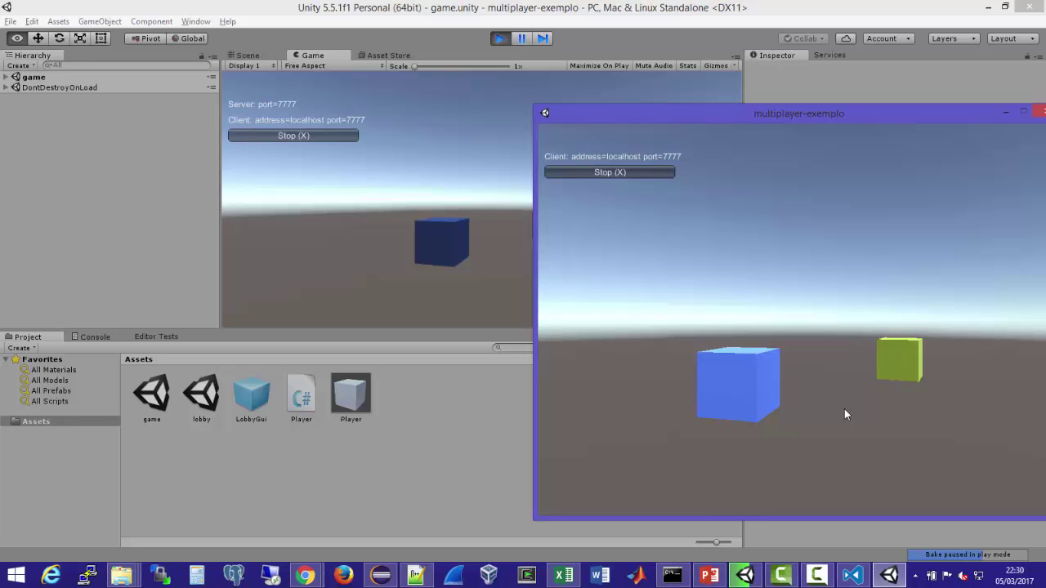
key("alt+Tab")
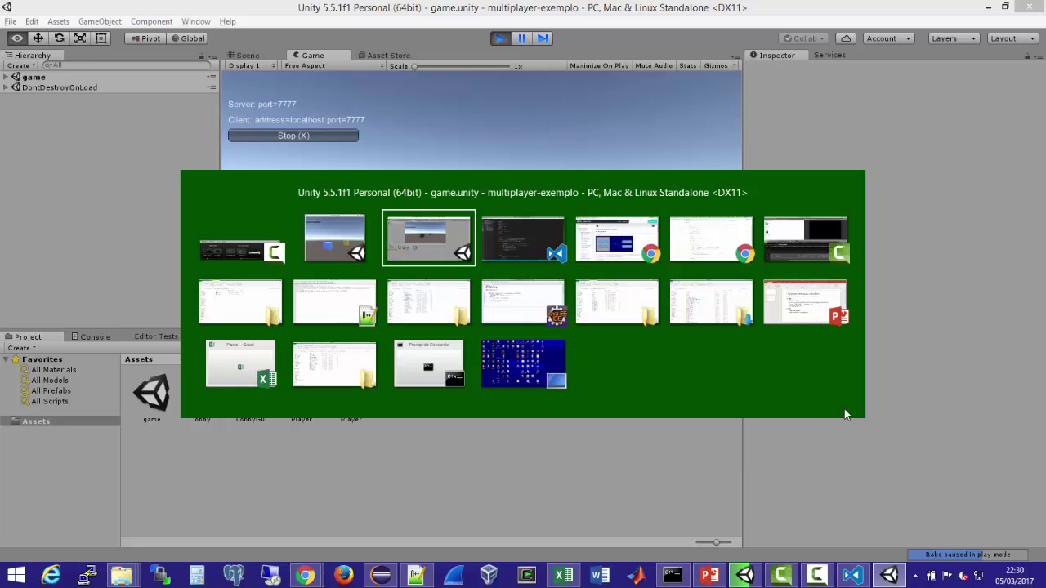
- In Player.cs, highlight CmdChangeColor and select its [Command] attribute and the colour fields' [SyncVar] attribute
key("alt+Tab")
scroll(844, 408, "down", 2)
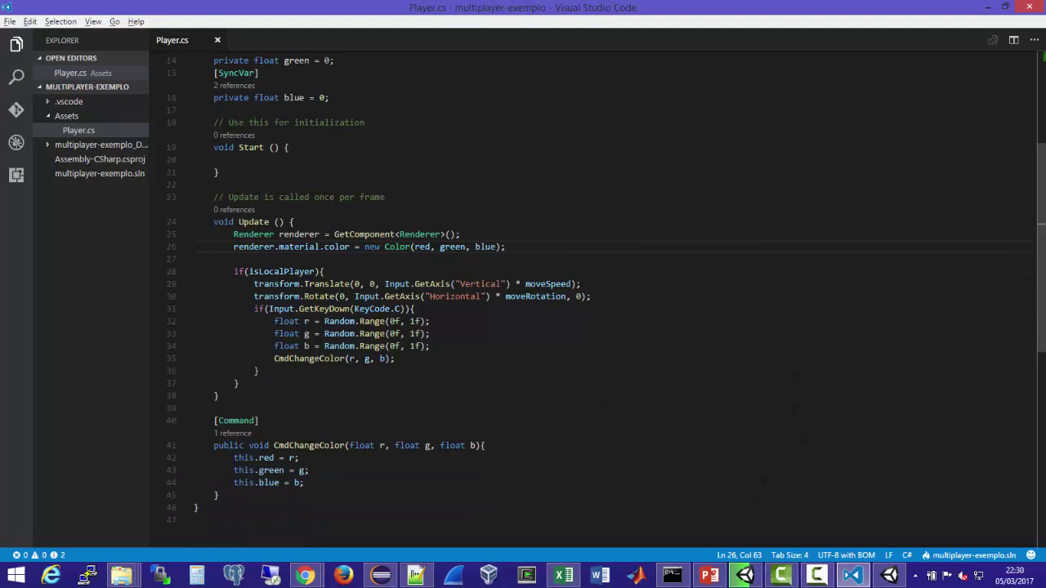
left_click(309, 446)
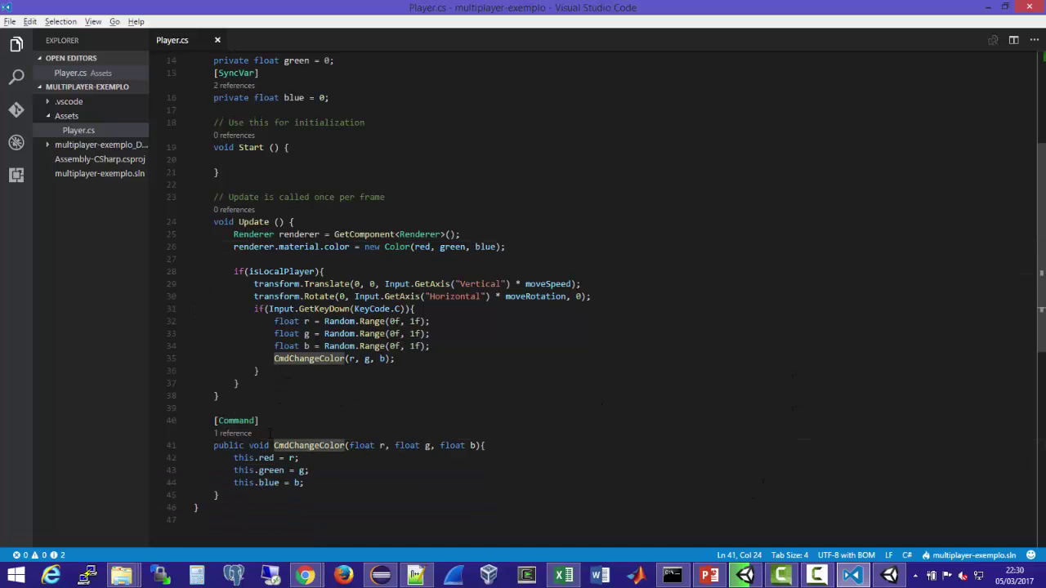
left_click_drag(276, 422, 214, 421)
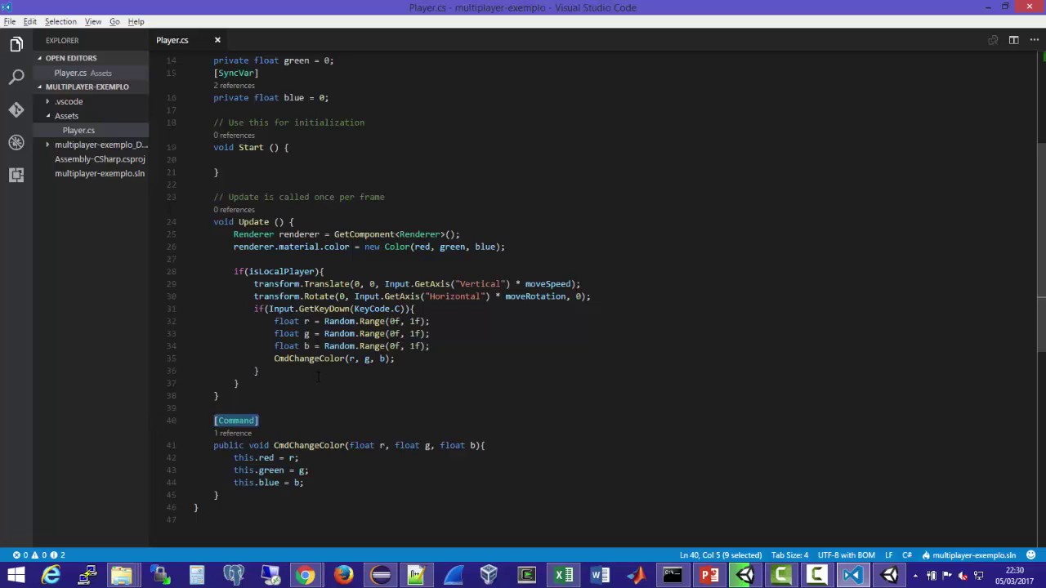
scroll(318, 377, "up", 3)
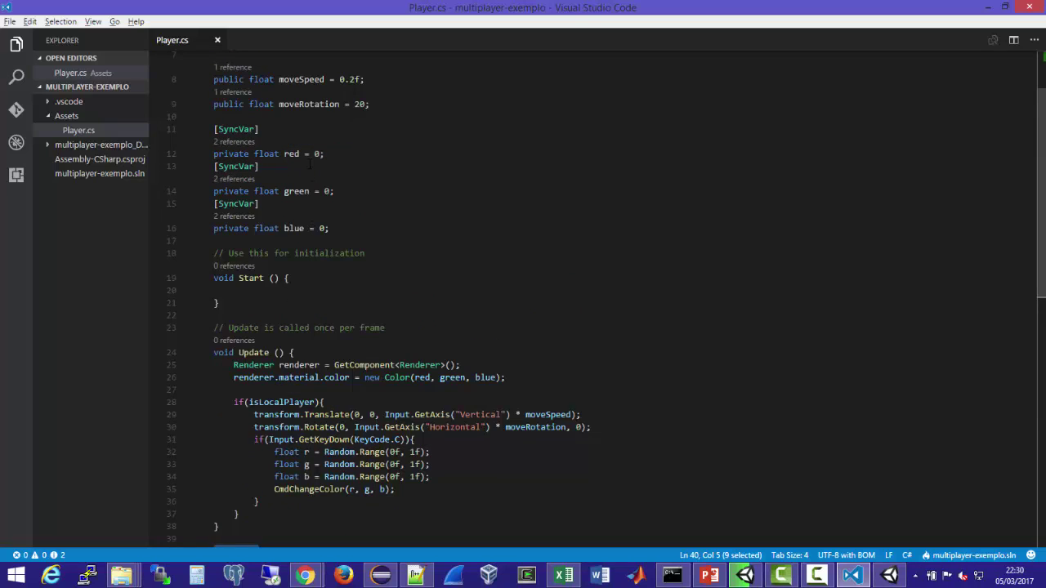
left_click_drag(259, 129, 214, 129)
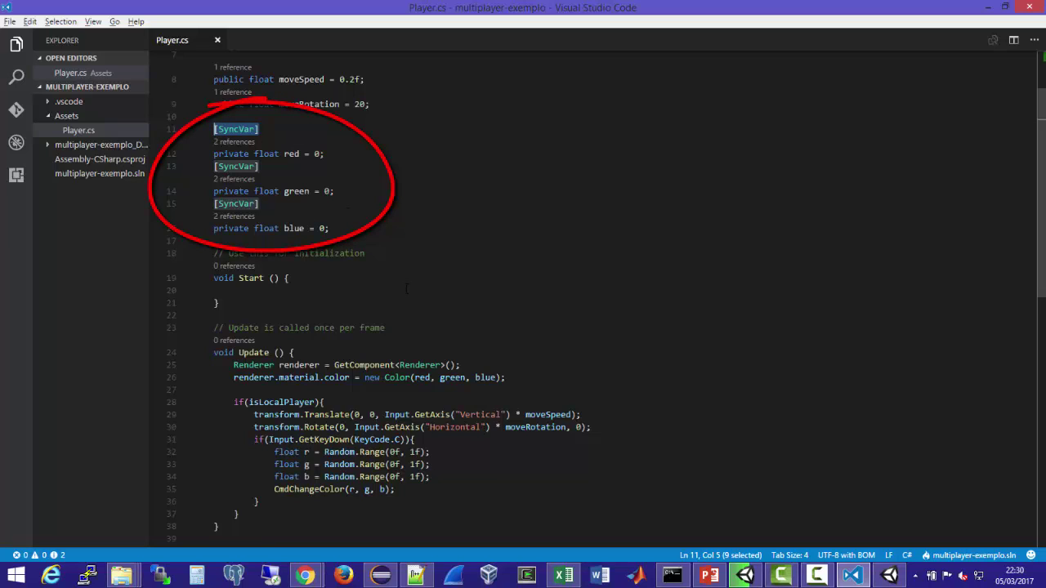
scroll(411, 295, "down", 1)
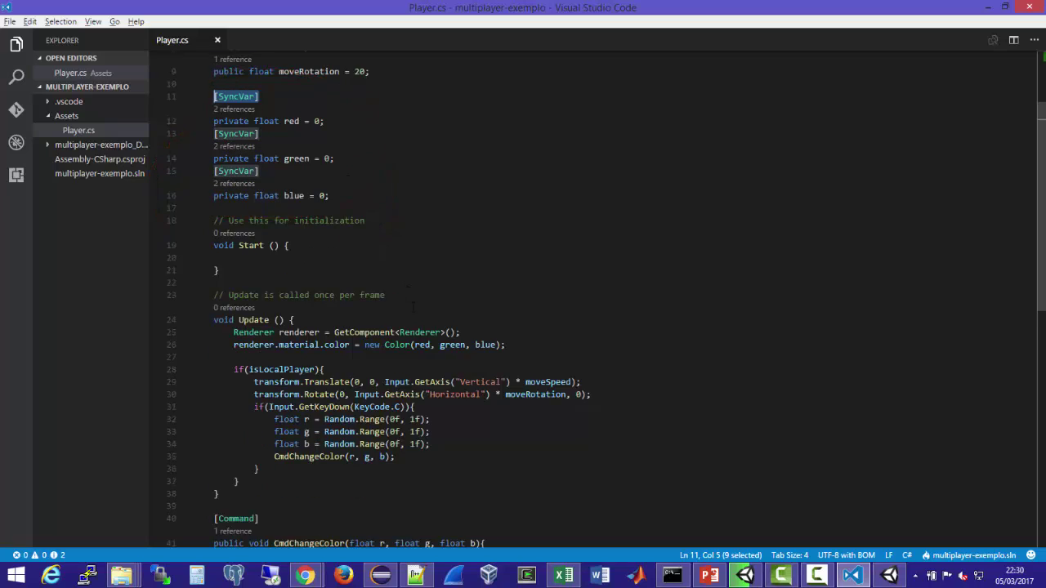
scroll(410, 295, "down", 1)
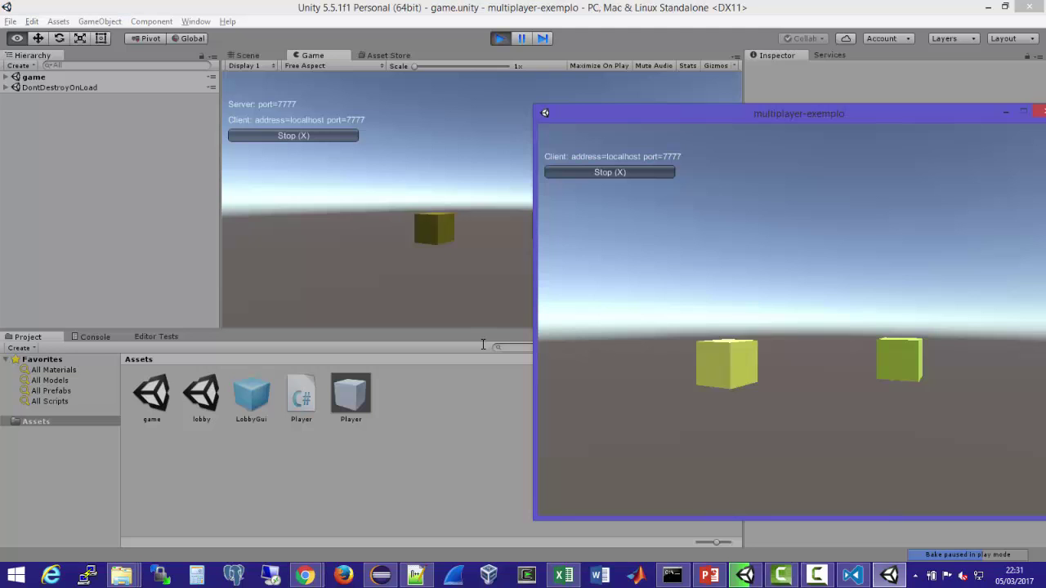
- Move the host's yellow cube right in small increments, turn it slightly, then face it forward again
key("Right")
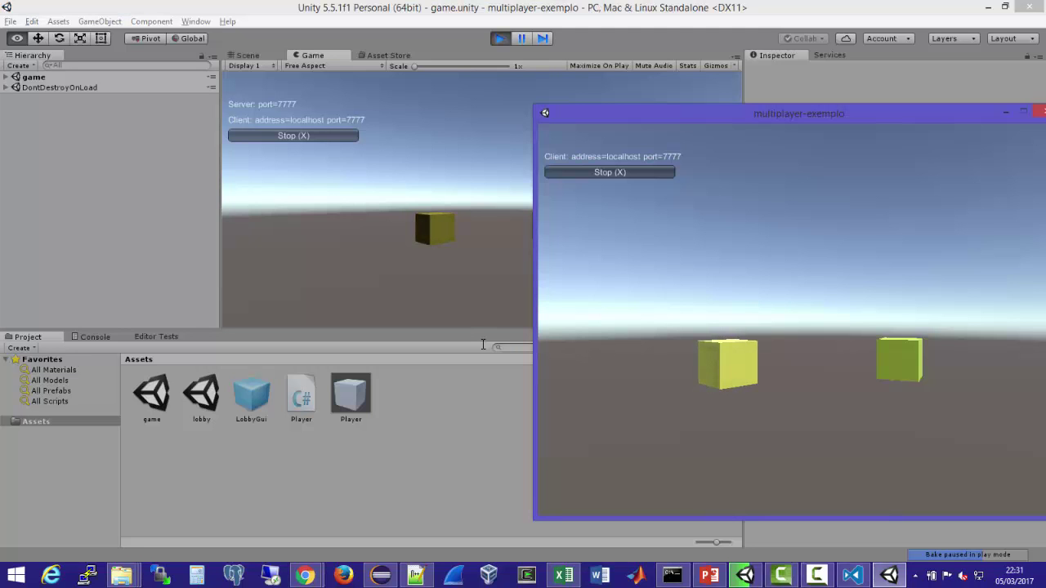
key("Right")
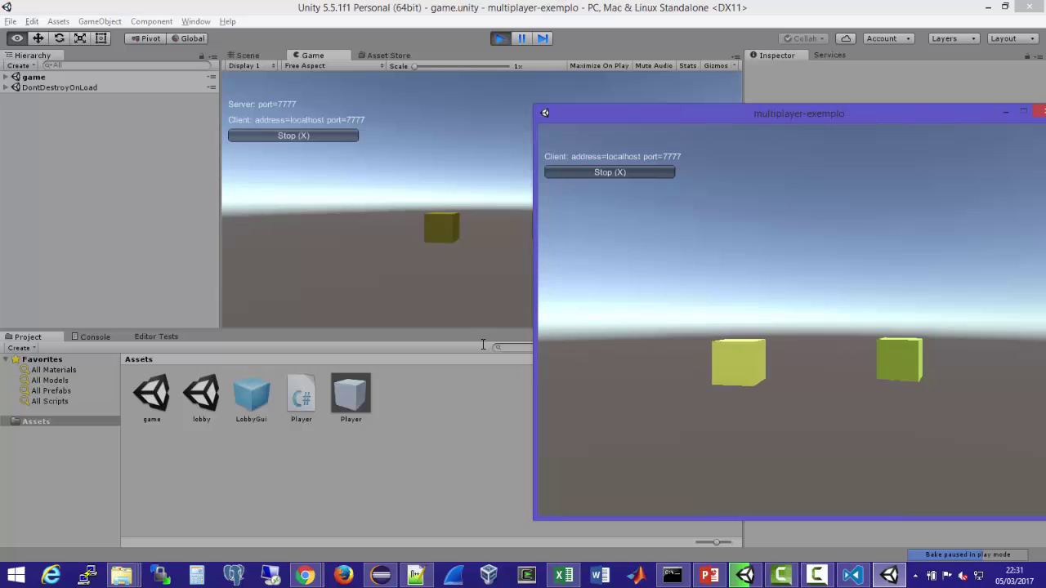
key("Right")
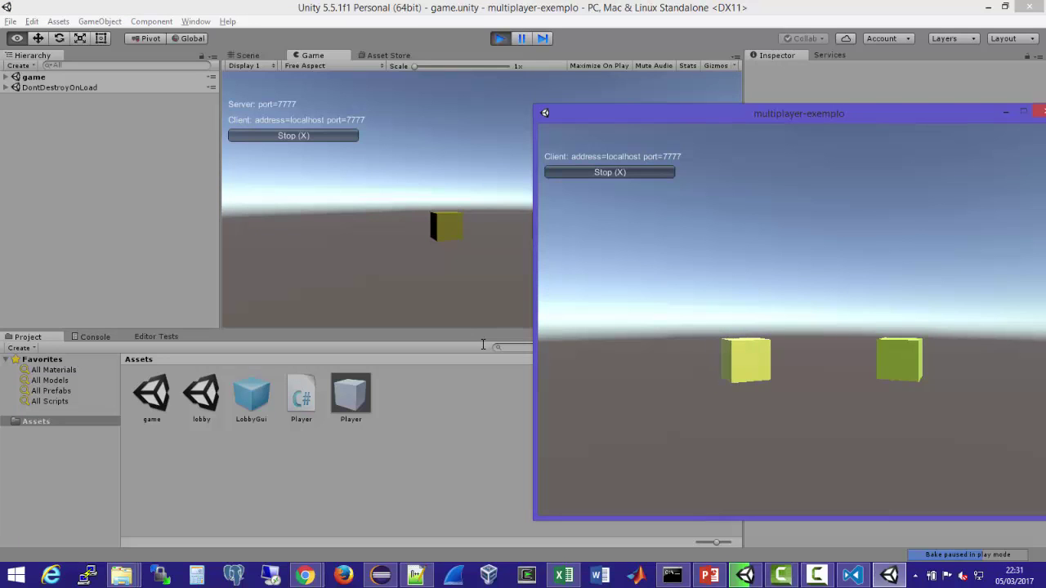
key("Right")
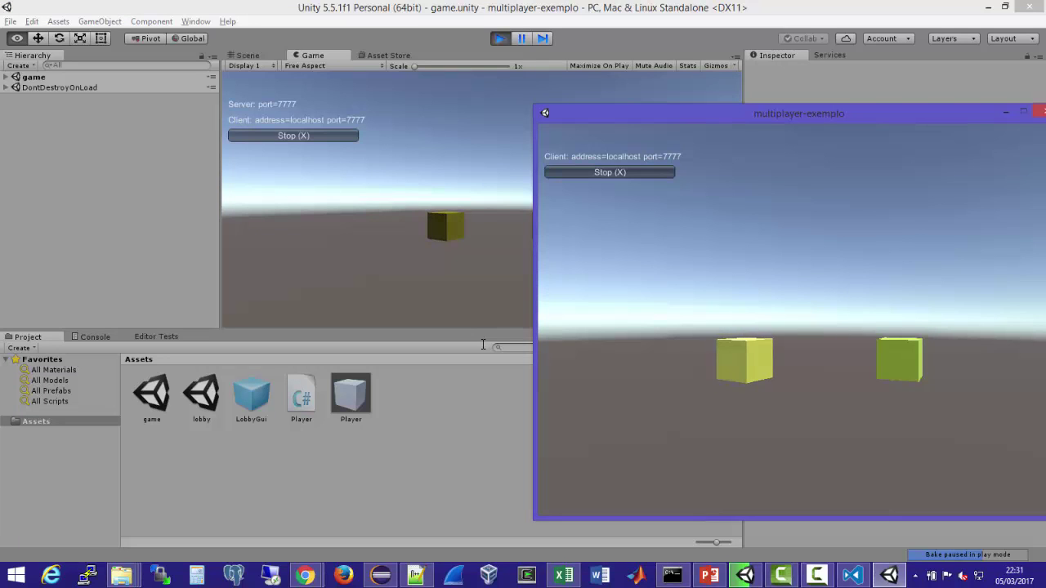
key("Left")
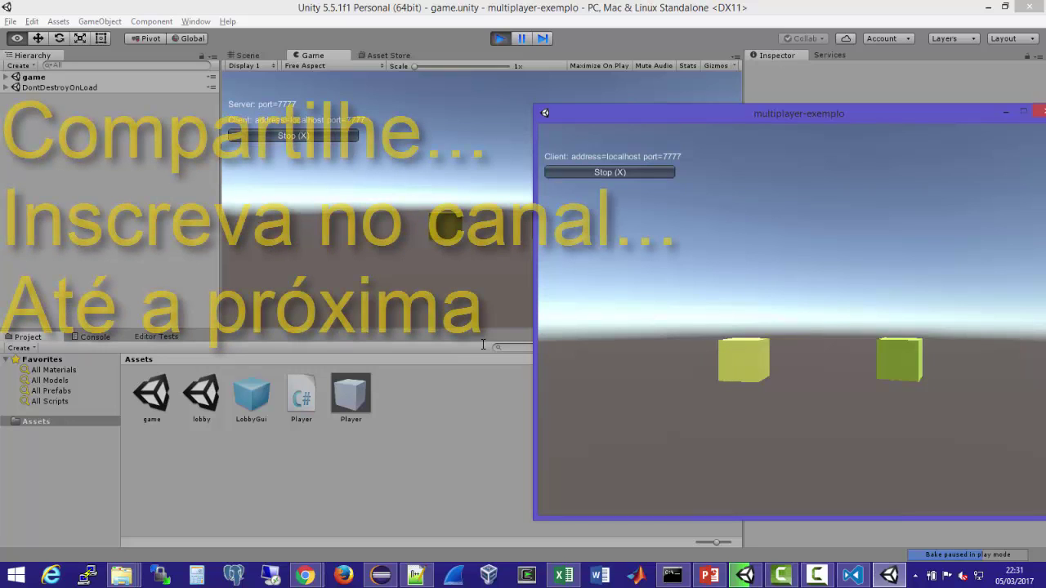